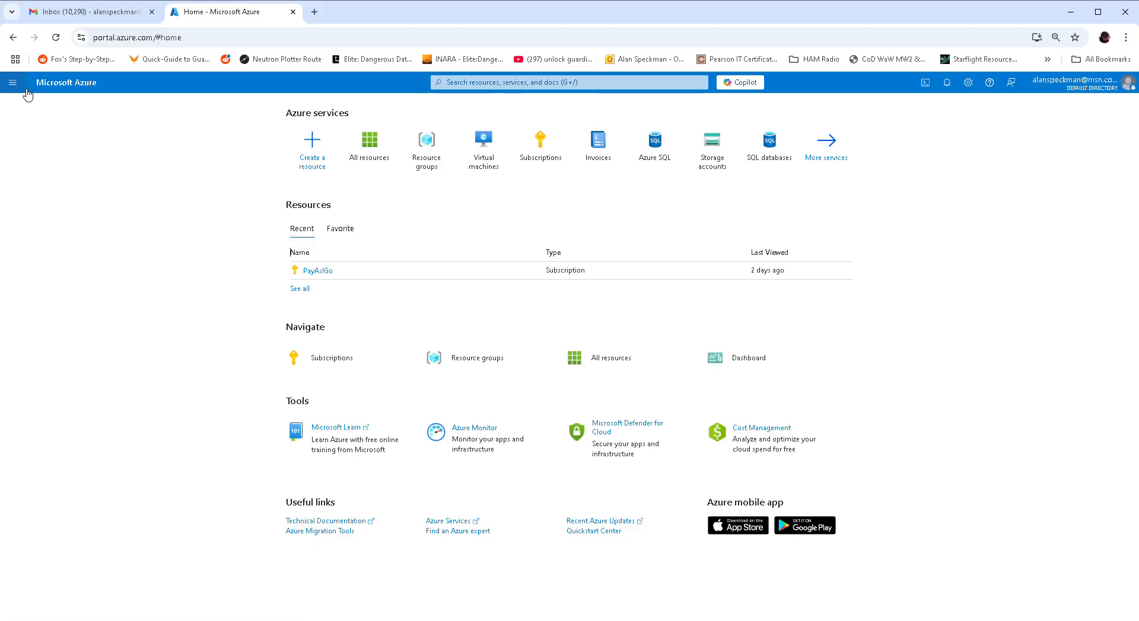
- Expand the Azure portal's service menu from the home page
click(284, 620)
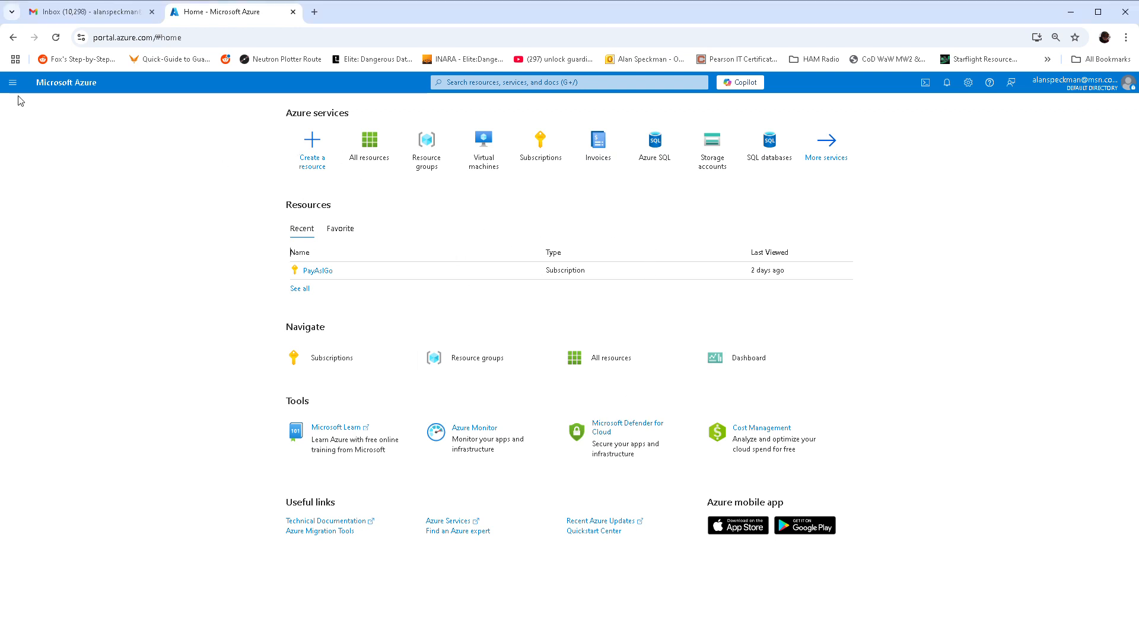
click(13, 82)
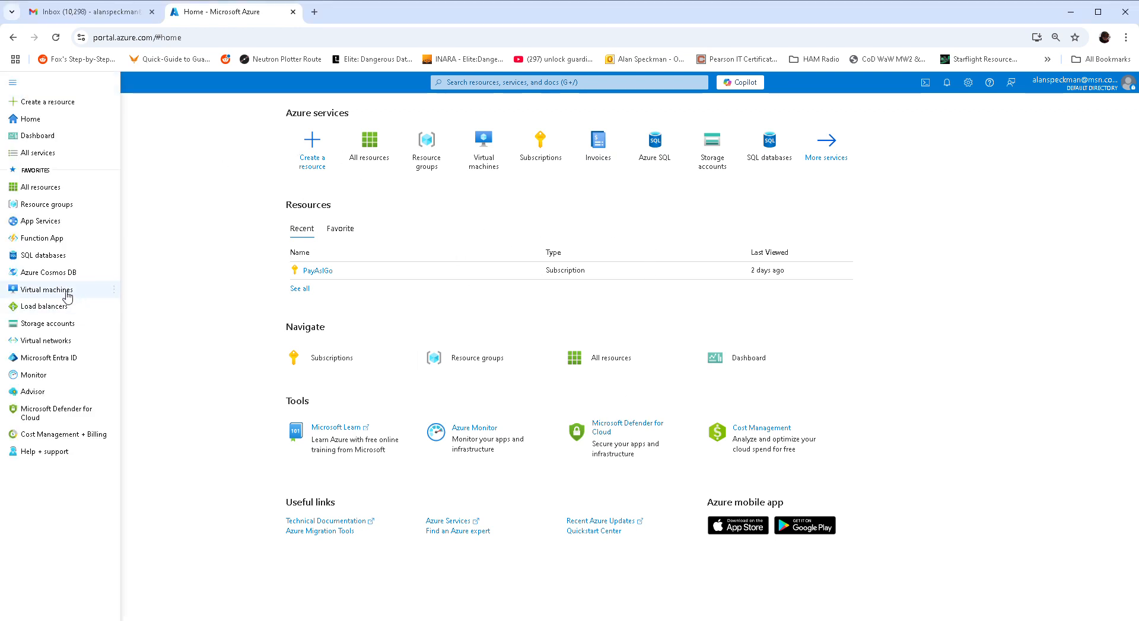
- Open Virtual machines, SQL databases and Storage accounts in background tabs, then view the Virtual machines tab
mouse_move(52, 295)
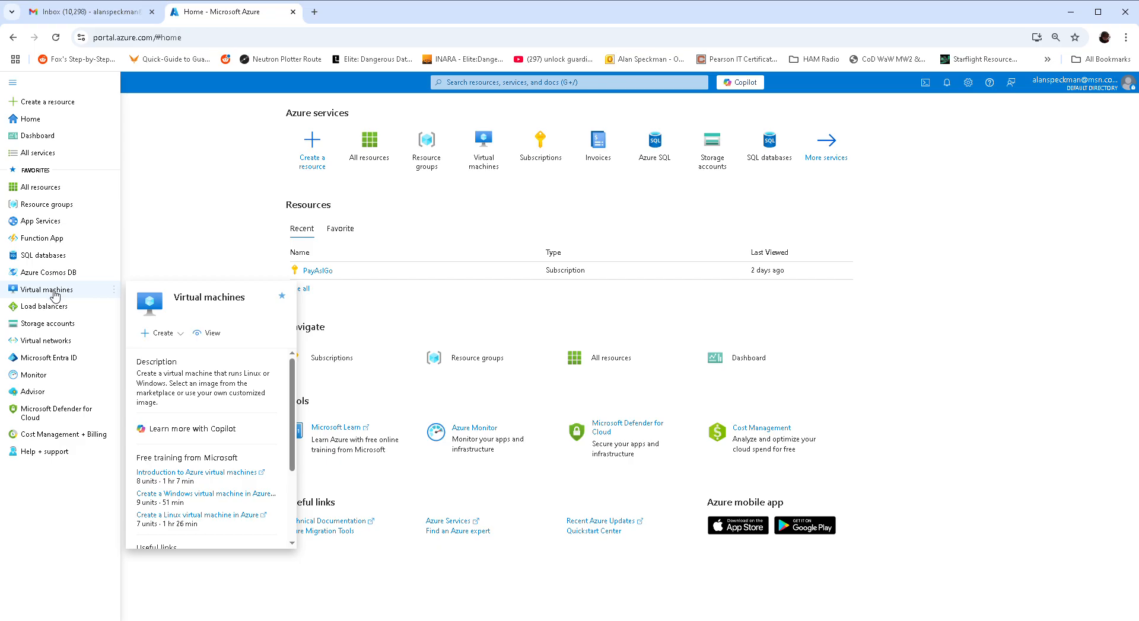
middle_click(56, 295)
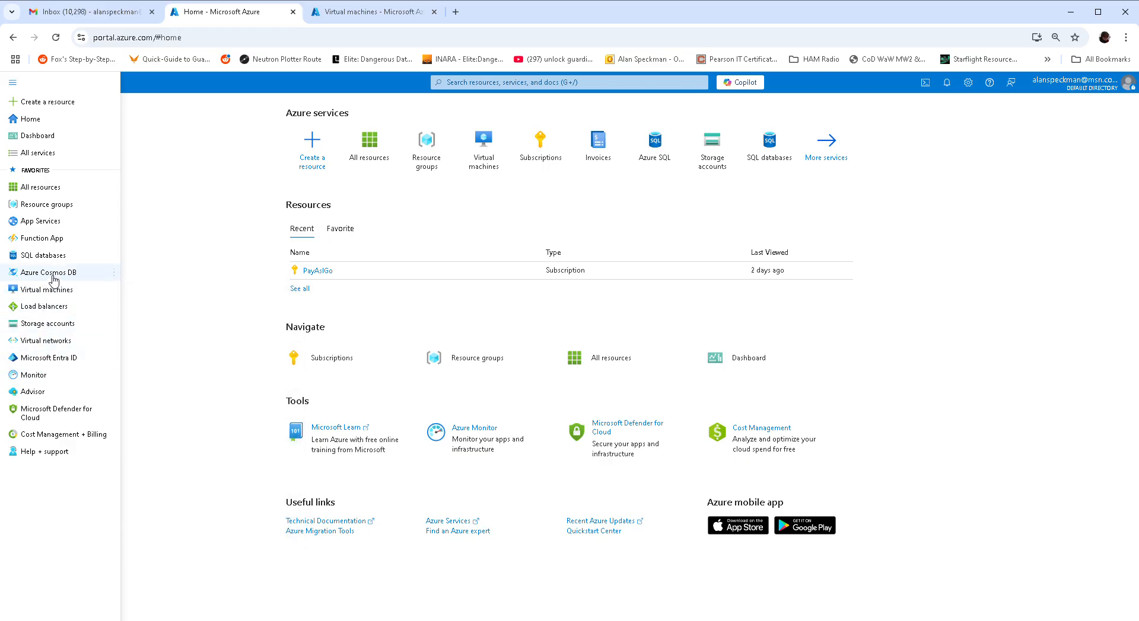
middle_click(58, 258)
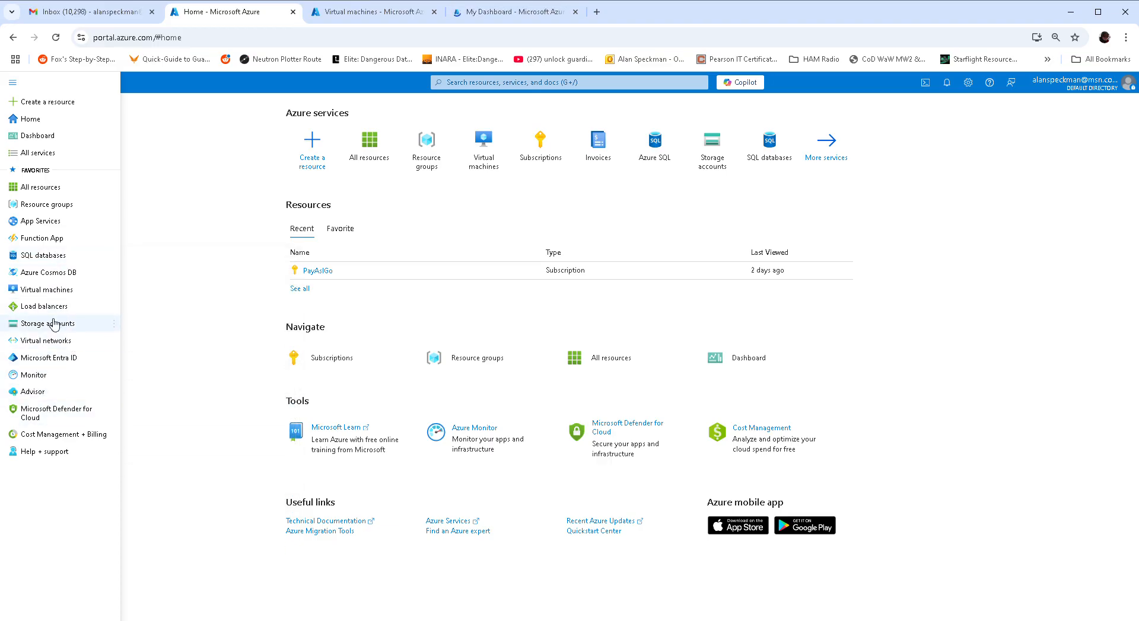
middle_click(56, 323)
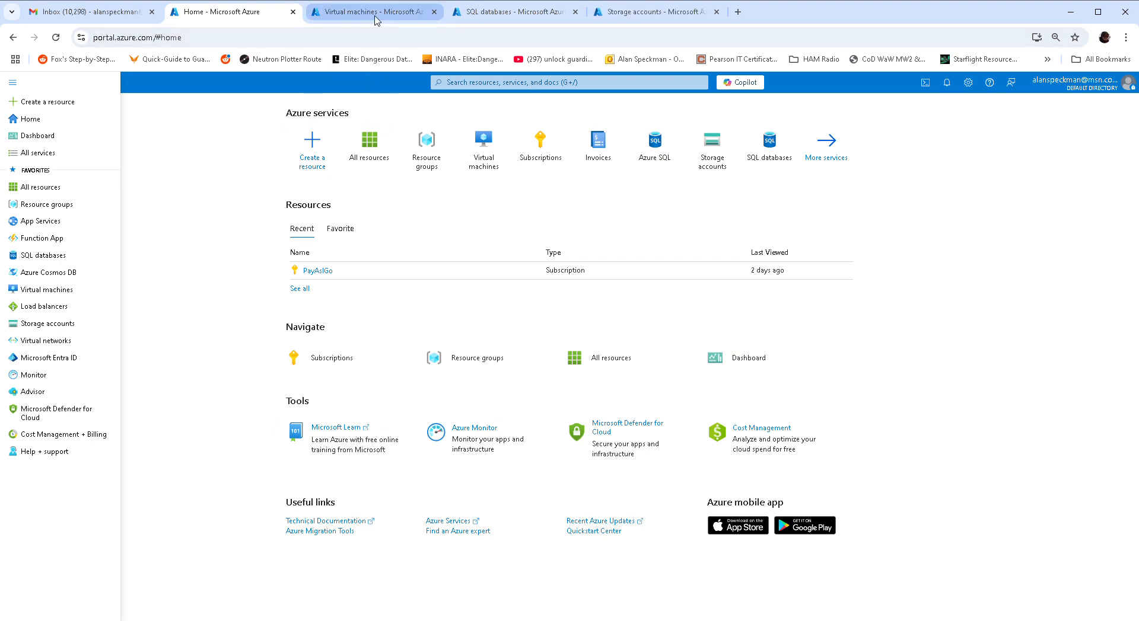
click(365, 620)
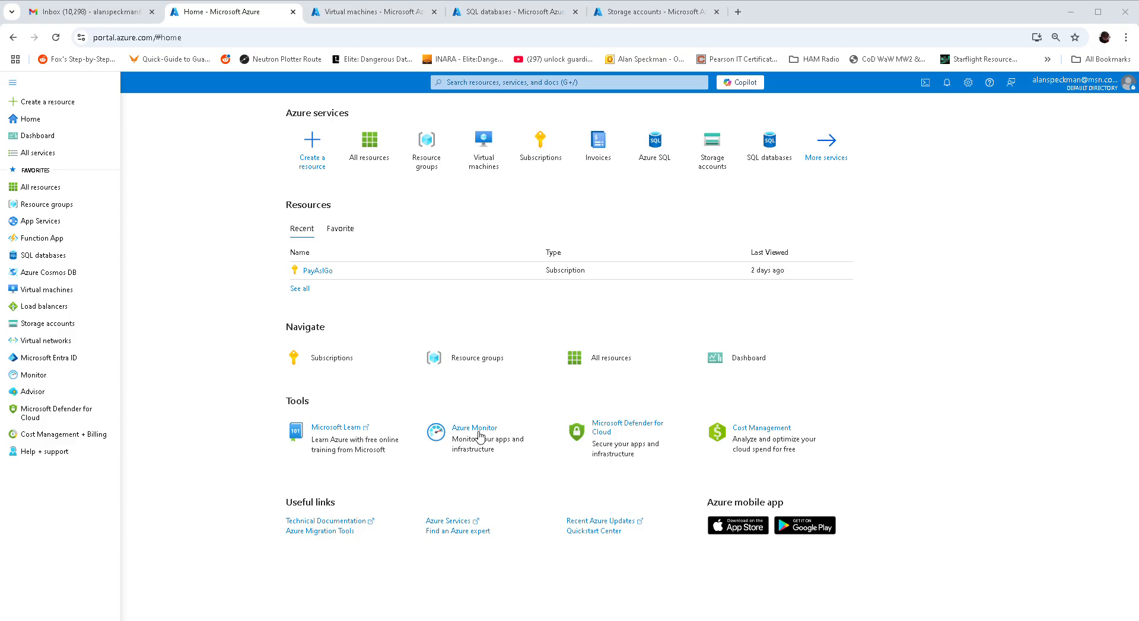
click(585, 387)
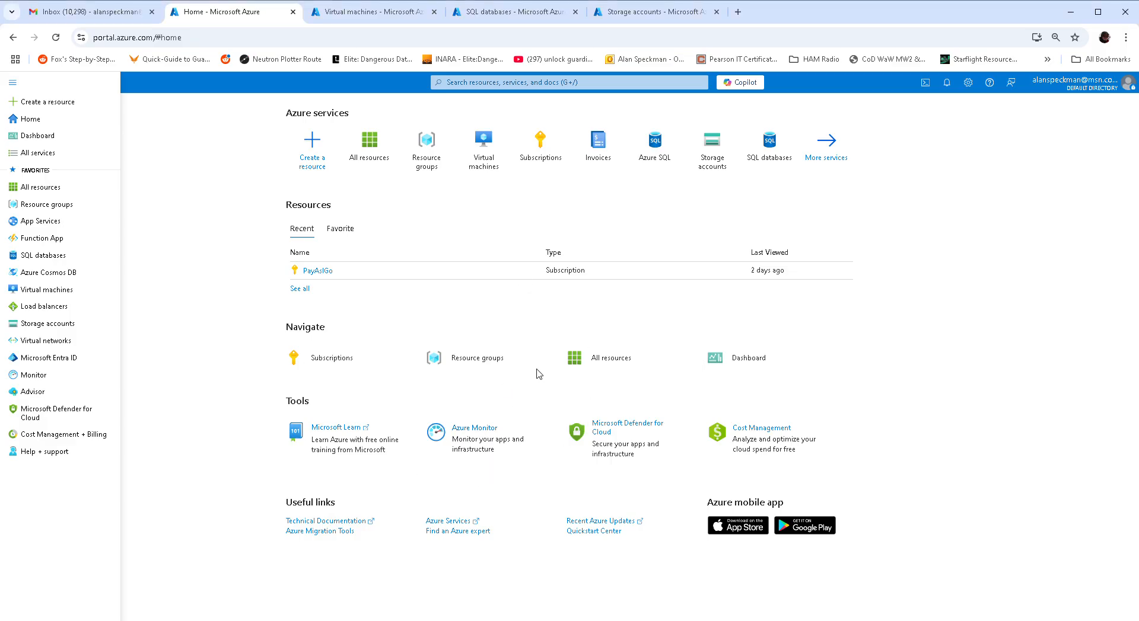
click(349, 11)
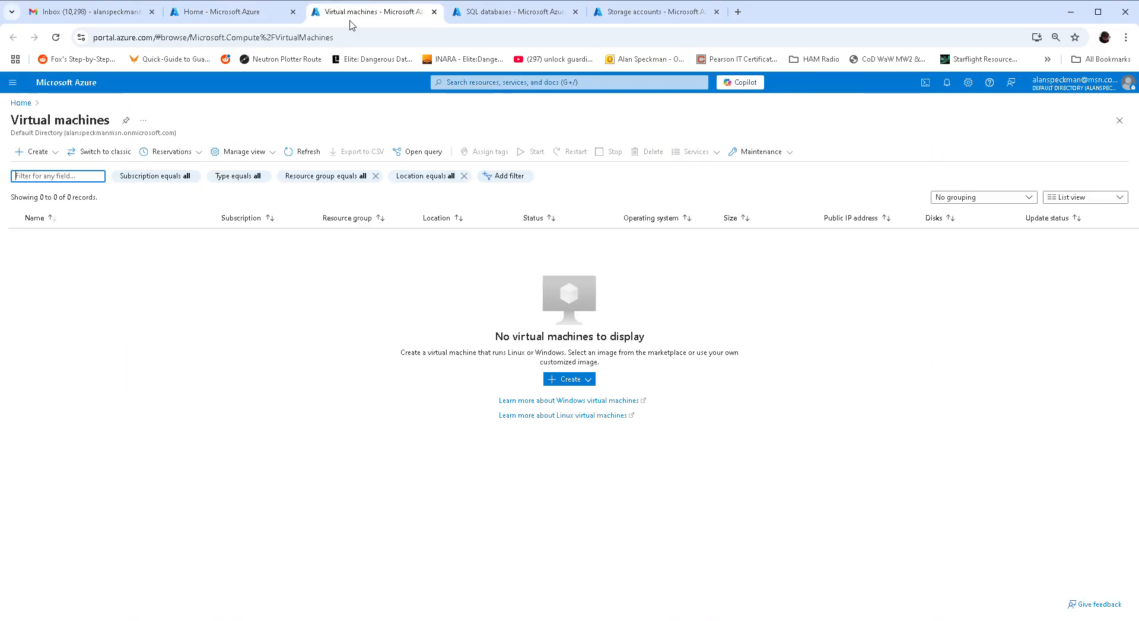
- Start a new Azure virtual machine named appvm in a new resource group app-grp
click(592, 383)
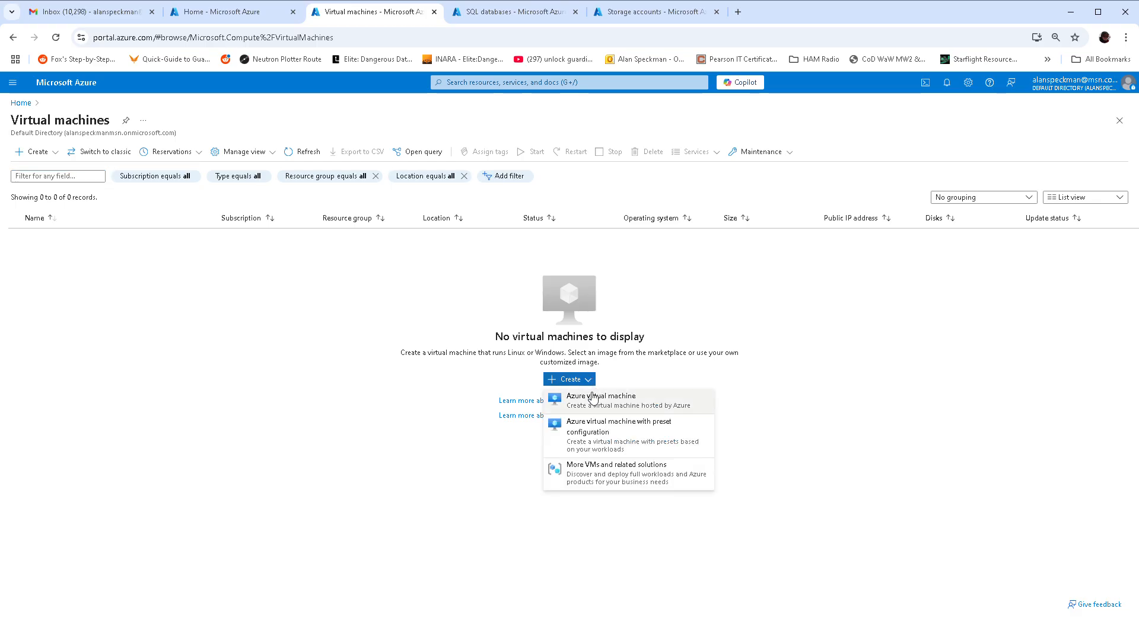
click(531, 361)
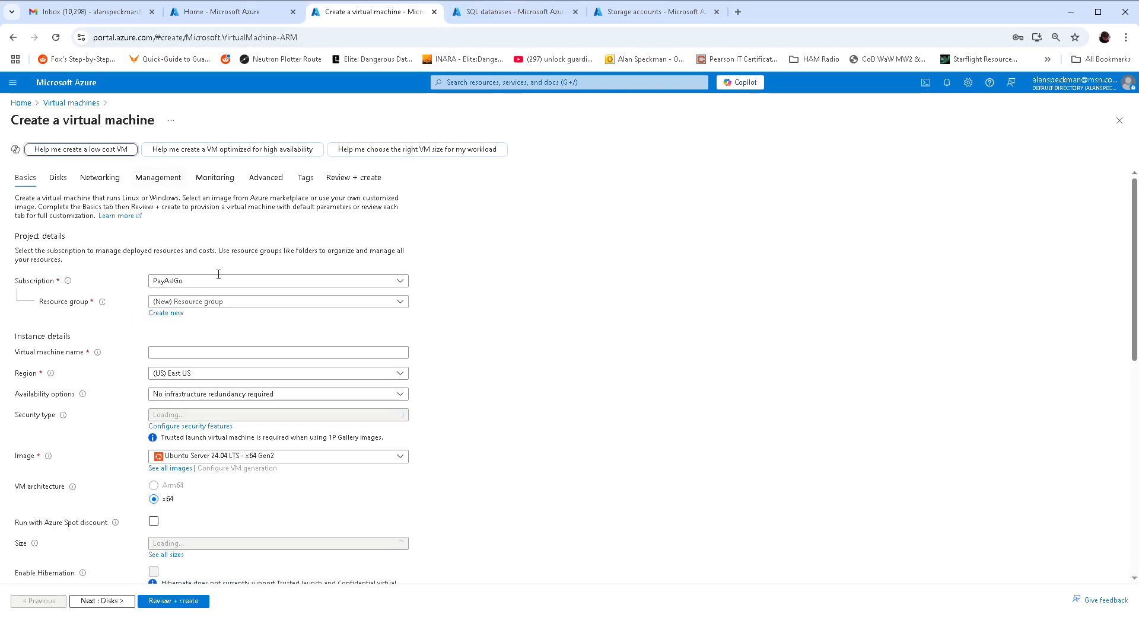
click(178, 318)
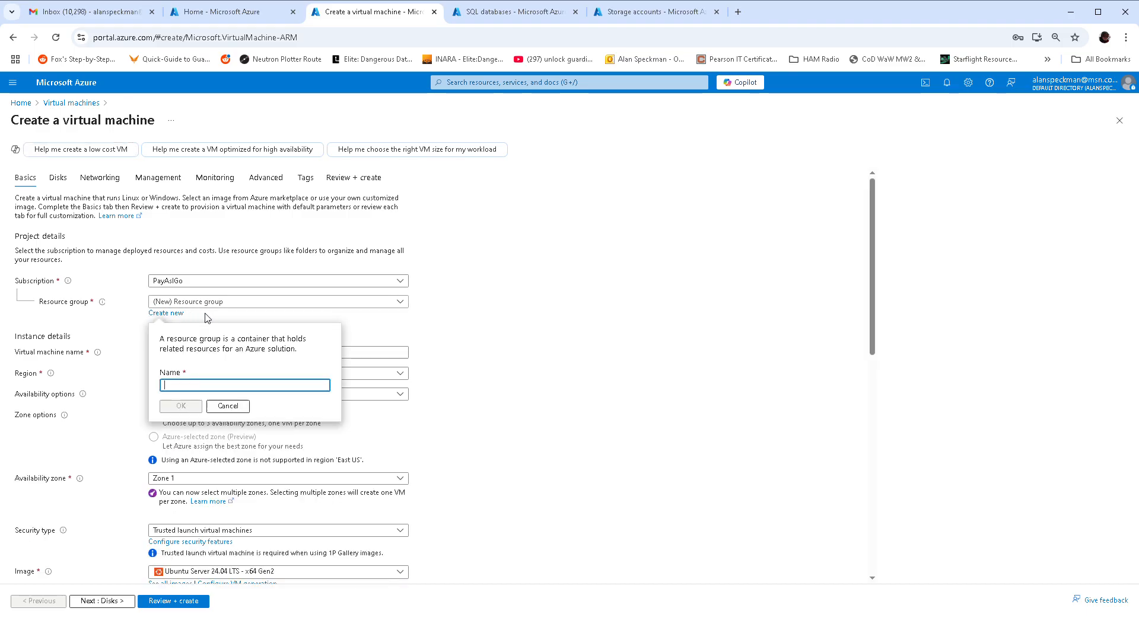
text(app-grp)
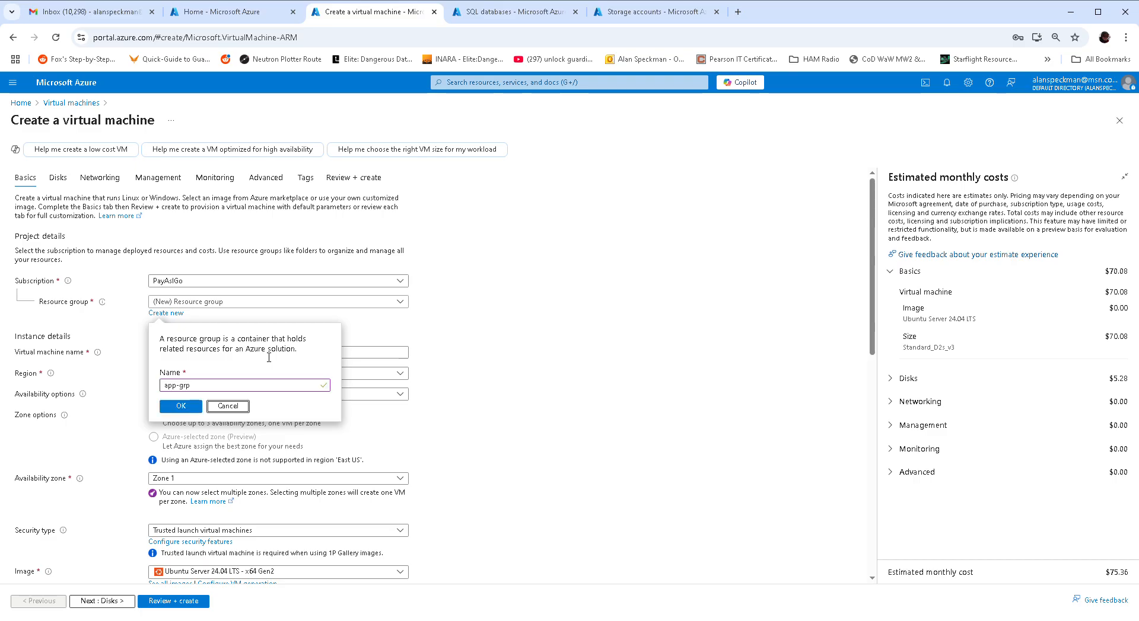
click(180, 407)
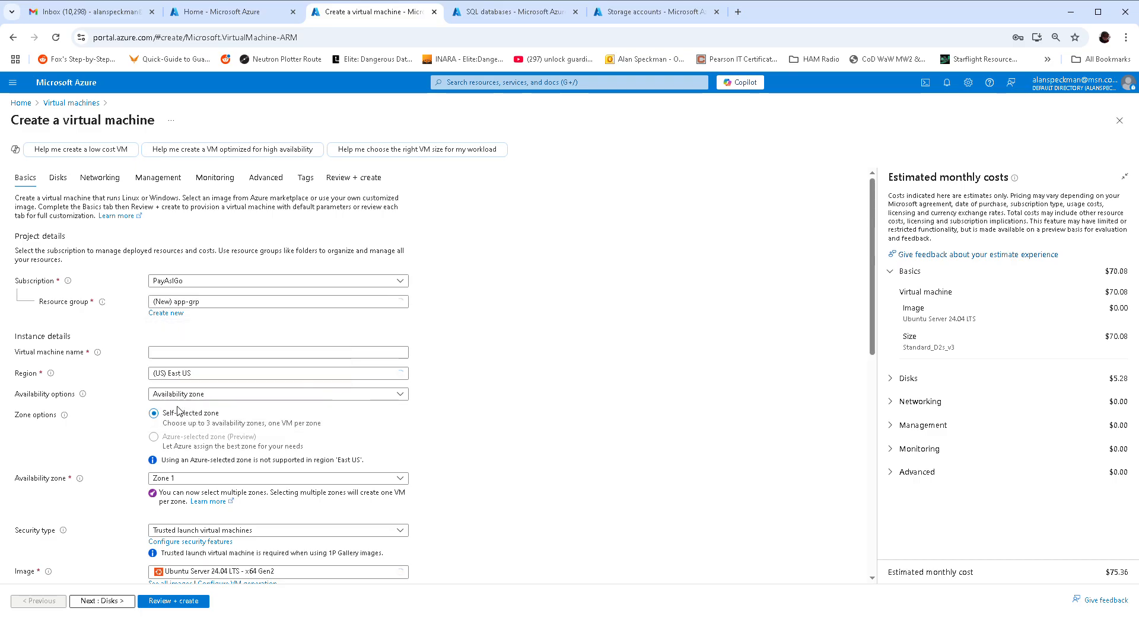
click(204, 356)
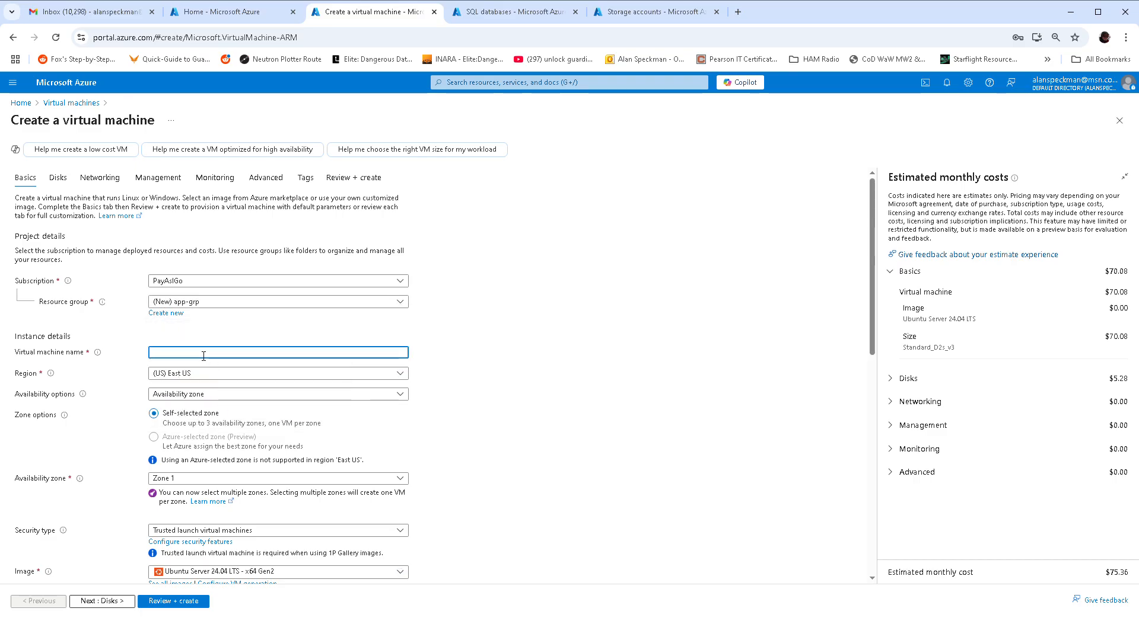
text(appvm)
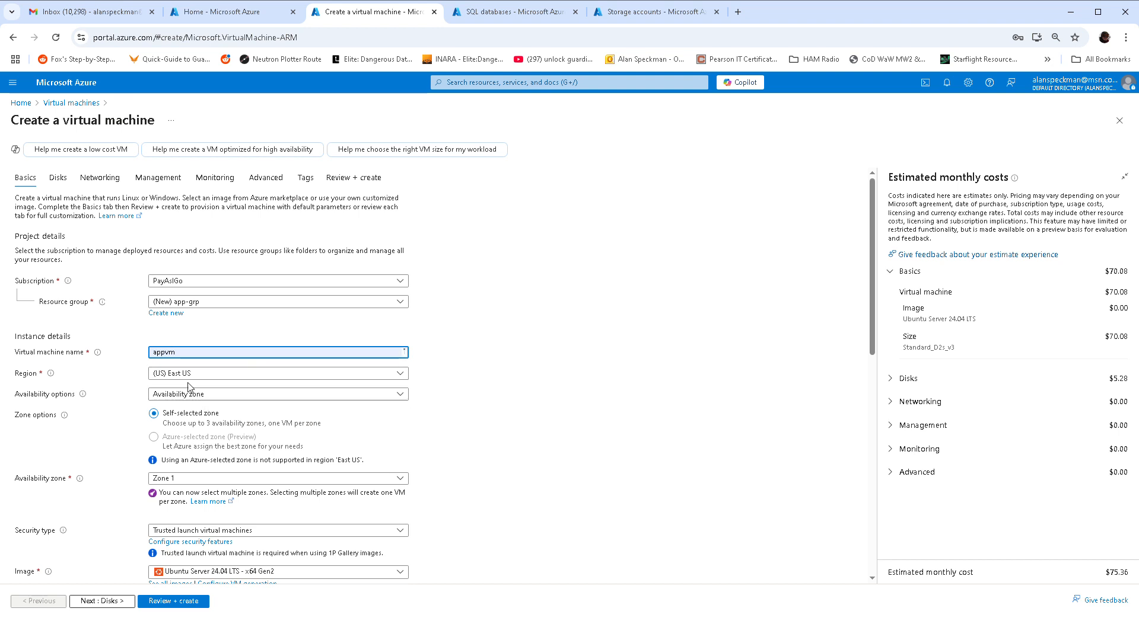
- Choose no infrastructure redundancy and the Windows Server 2022 Datacenter image
click(209, 397)
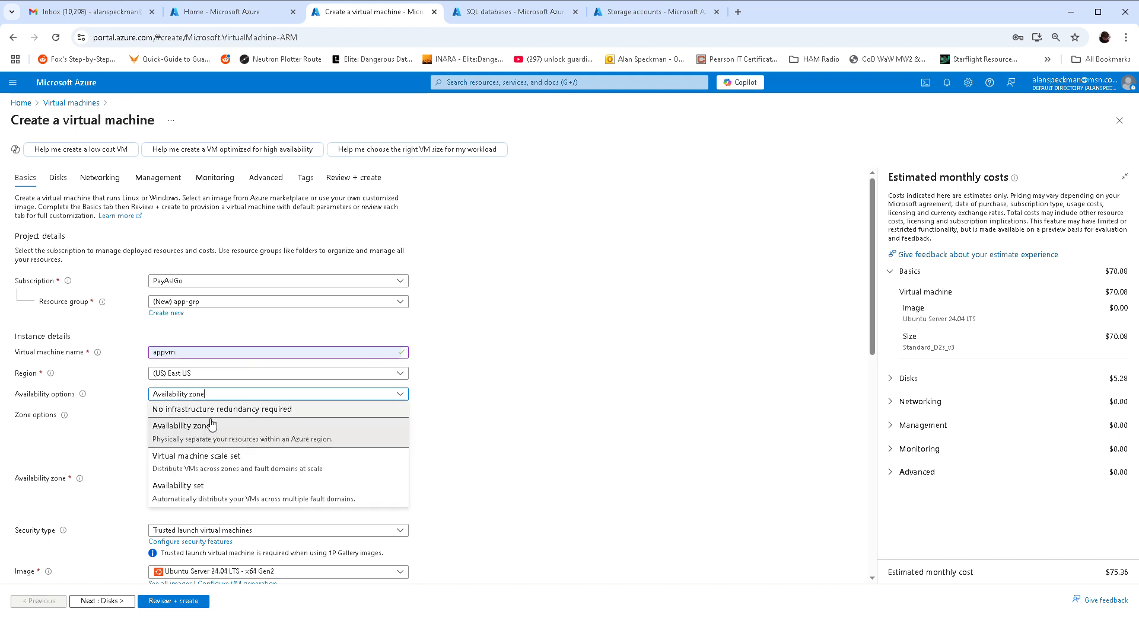
click(213, 414)
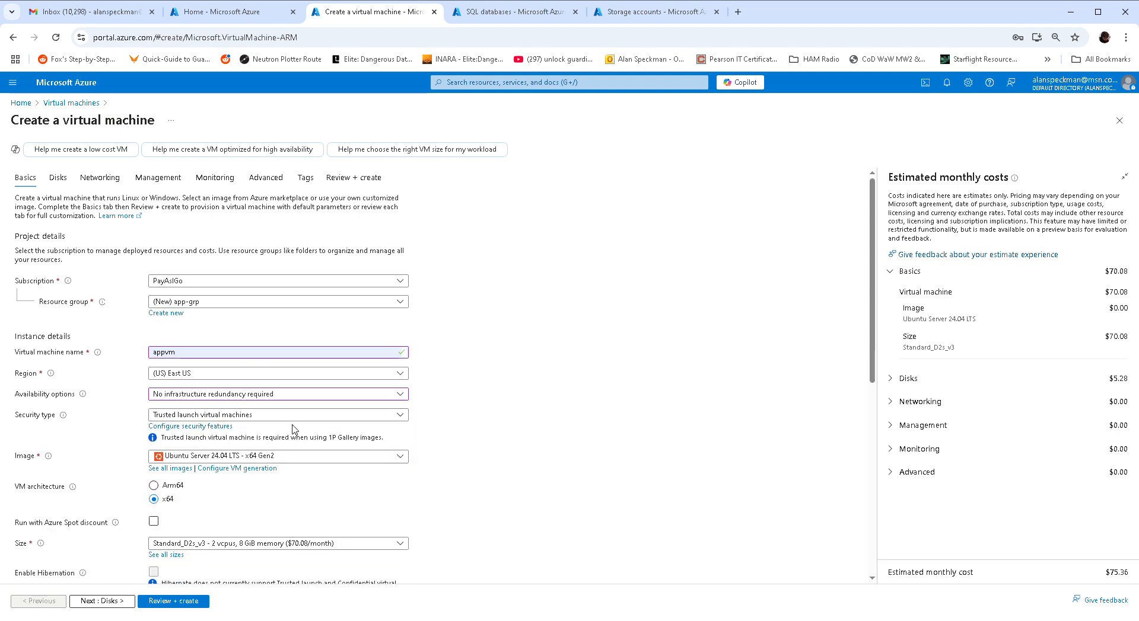
click(398, 457)
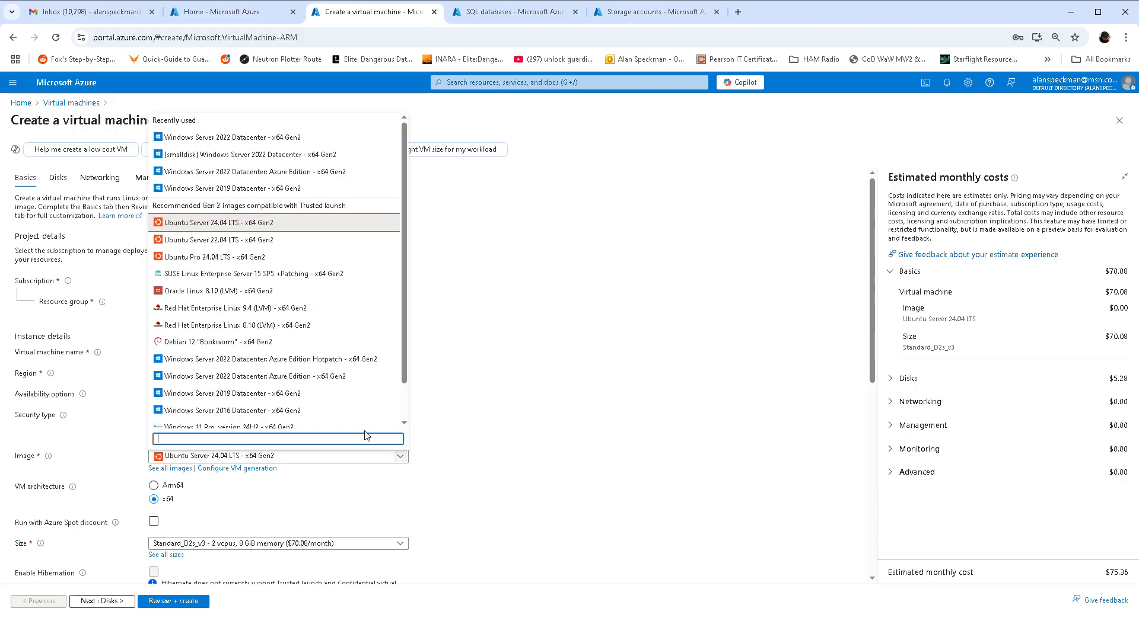
click(259, 145)
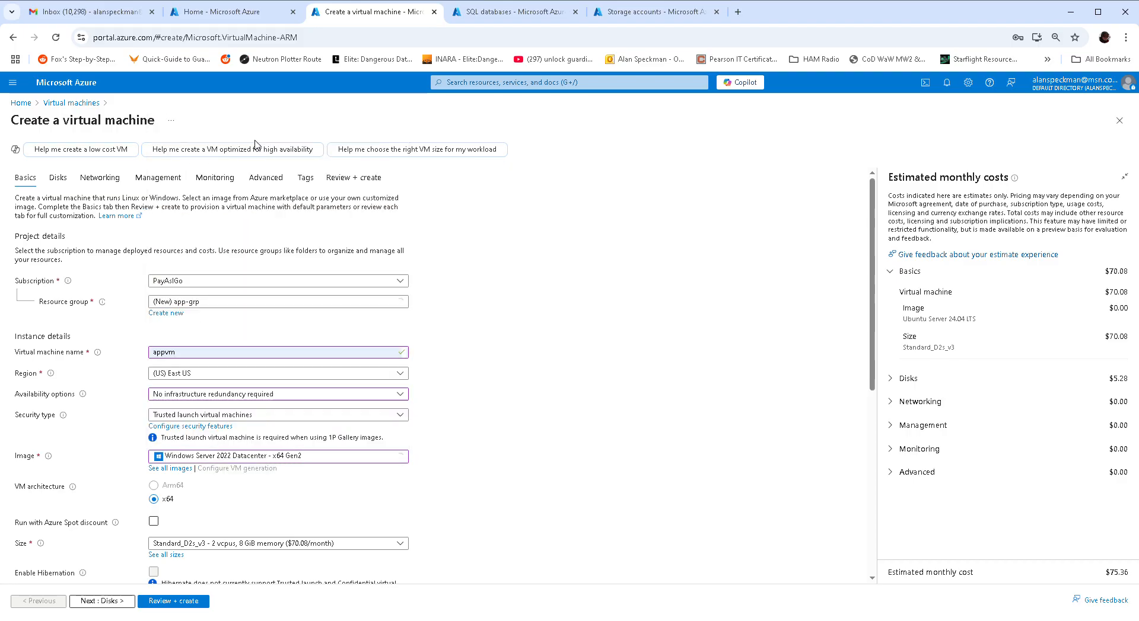
scroll(530, 381, down, 2)
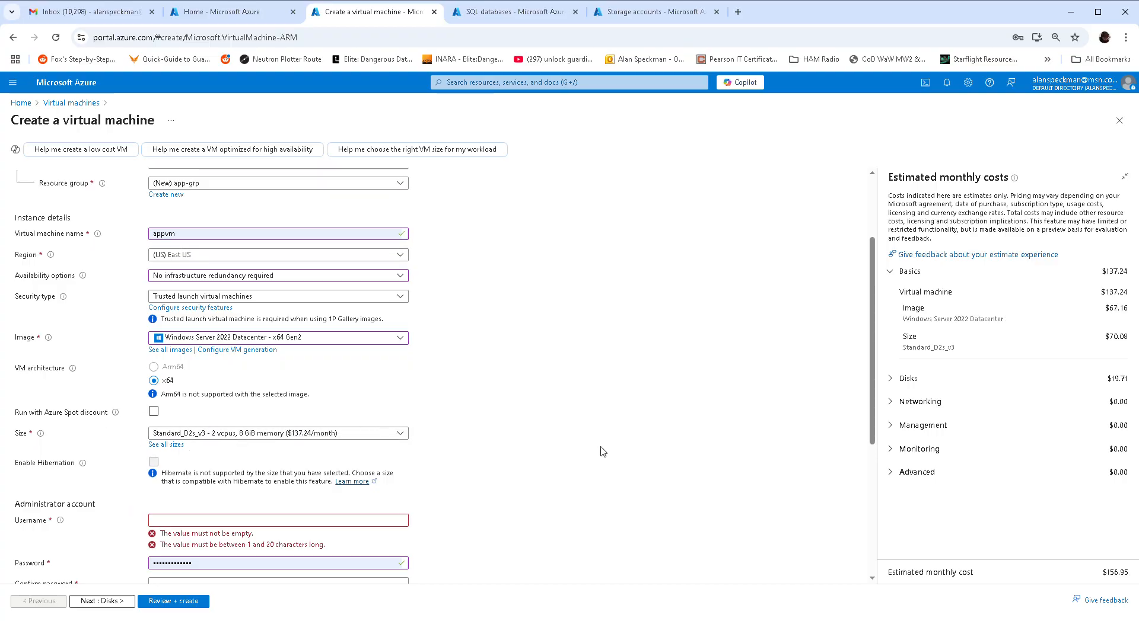
- Enter the VM administrator username and password, then continue to the Disks settings
click(263, 520)
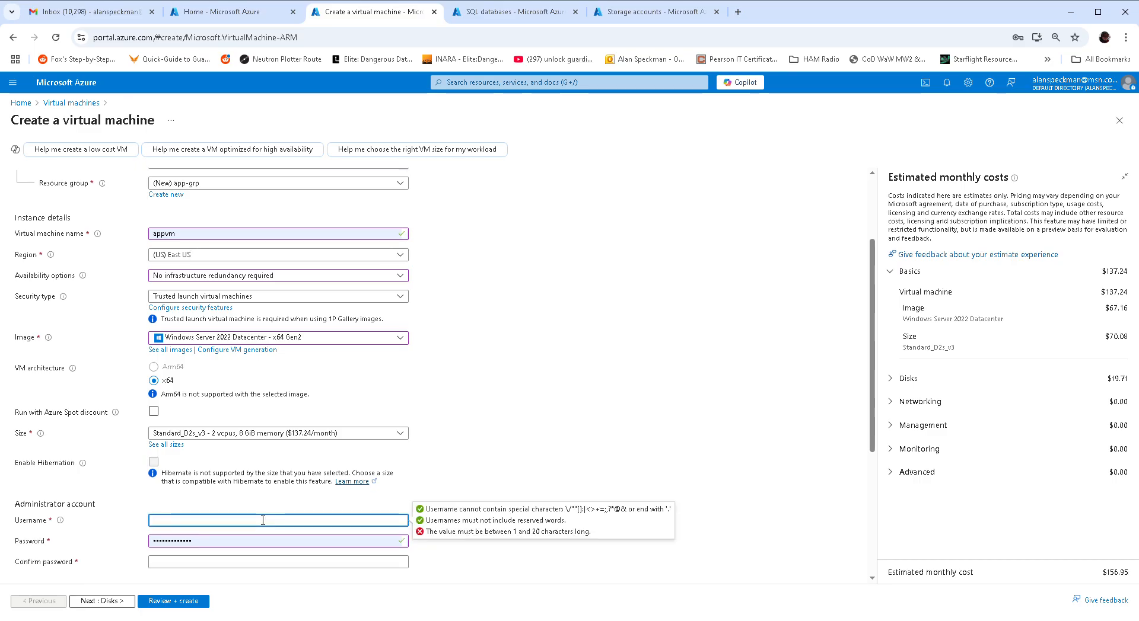
text(SuperCoach)
key(Tab)
text(•)
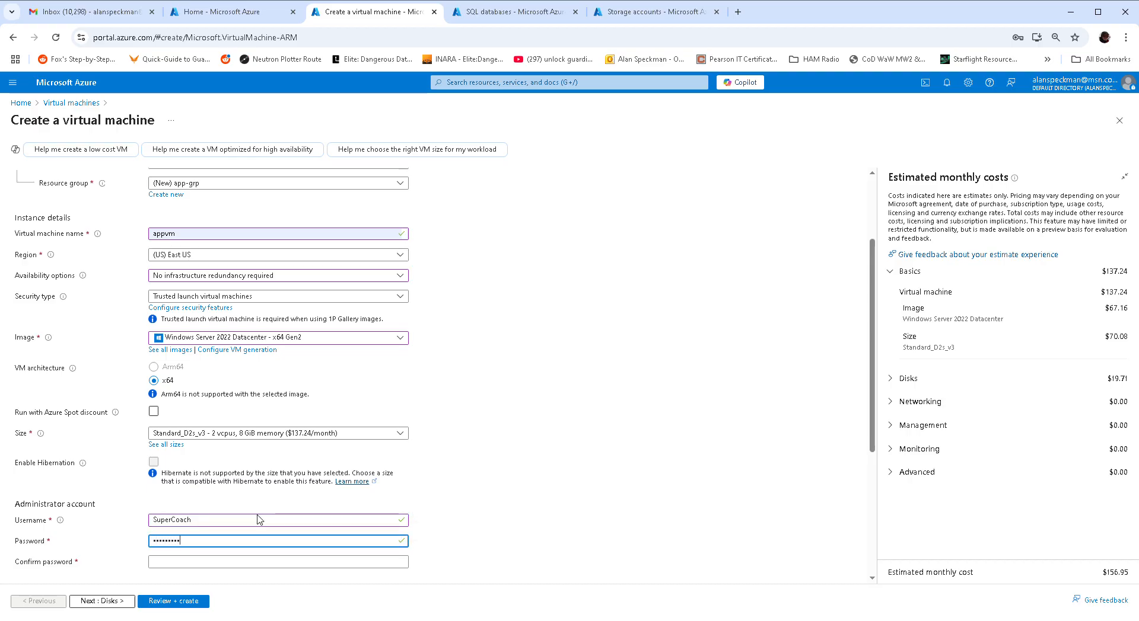
key(Tab)
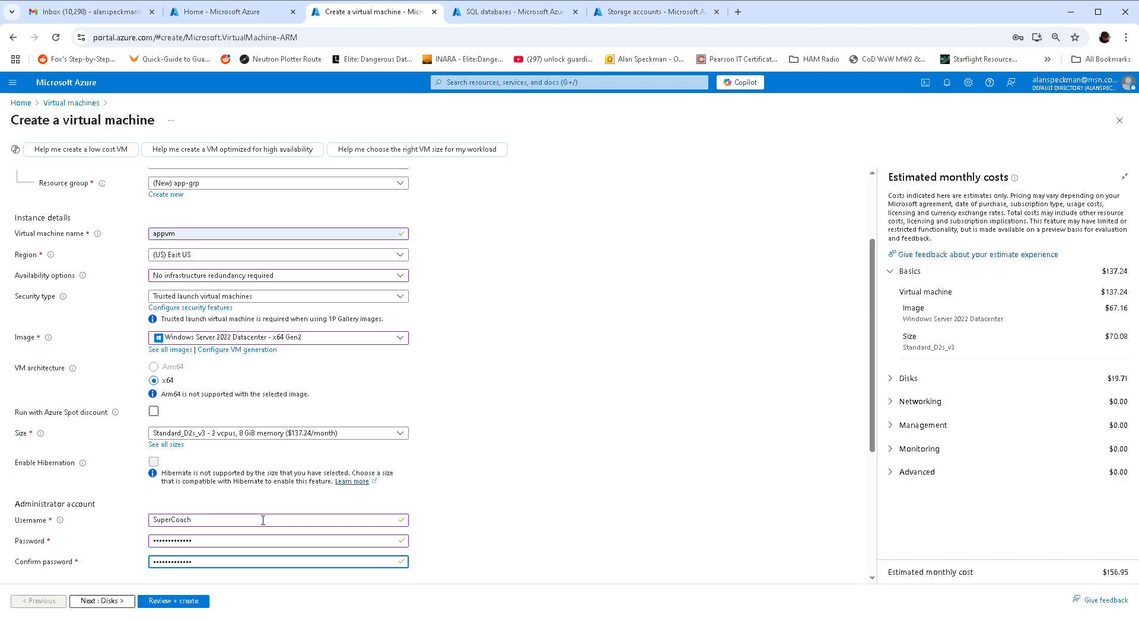
click(114, 603)
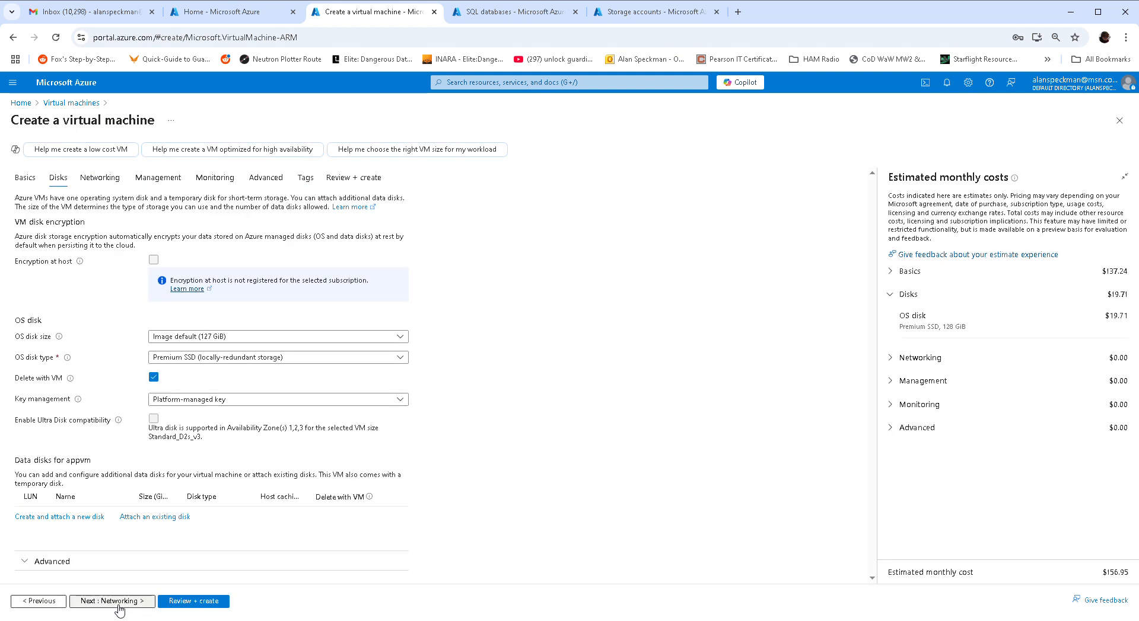
- In Networking, allow inbound HTTP (80) and delete the public IP and NIC with the VM
click(119, 606)
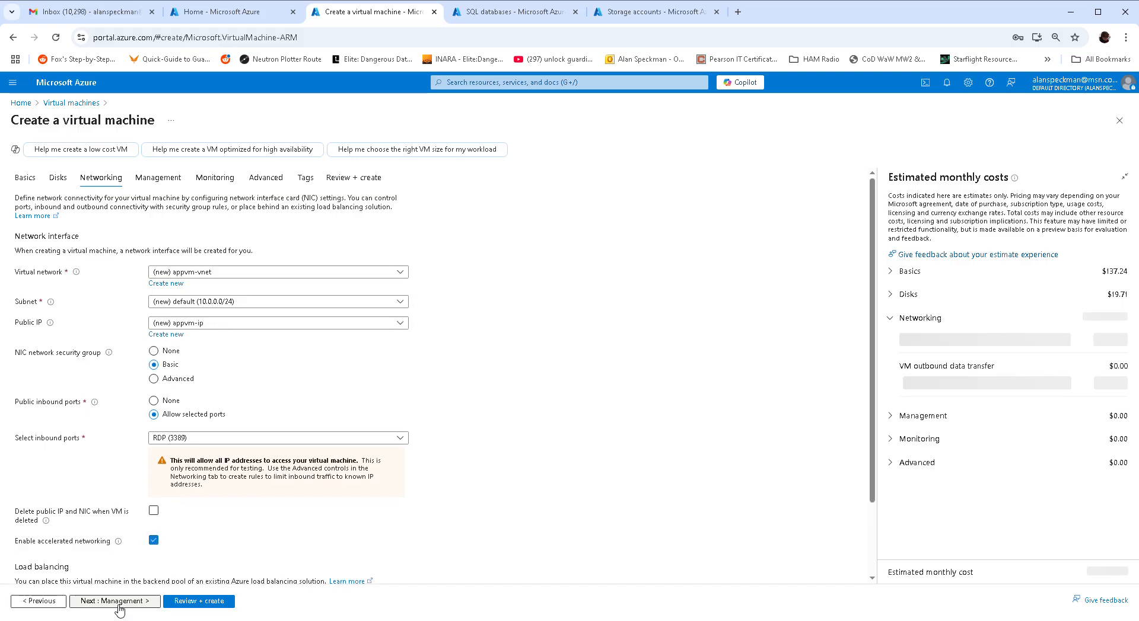
click(180, 439)
click(181, 452)
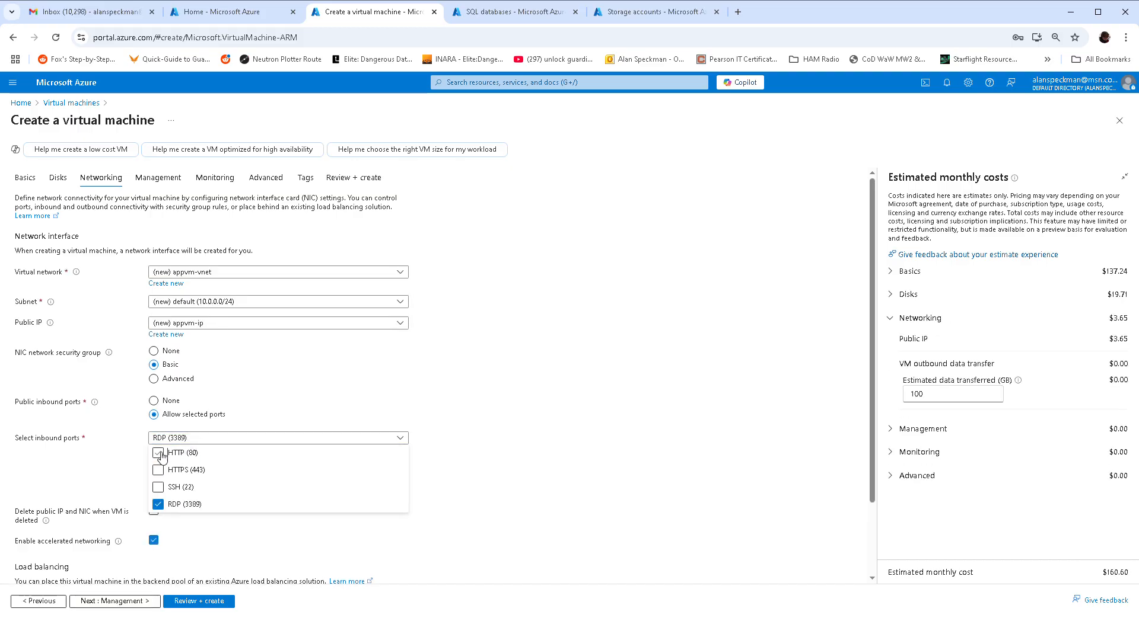
click(546, 434)
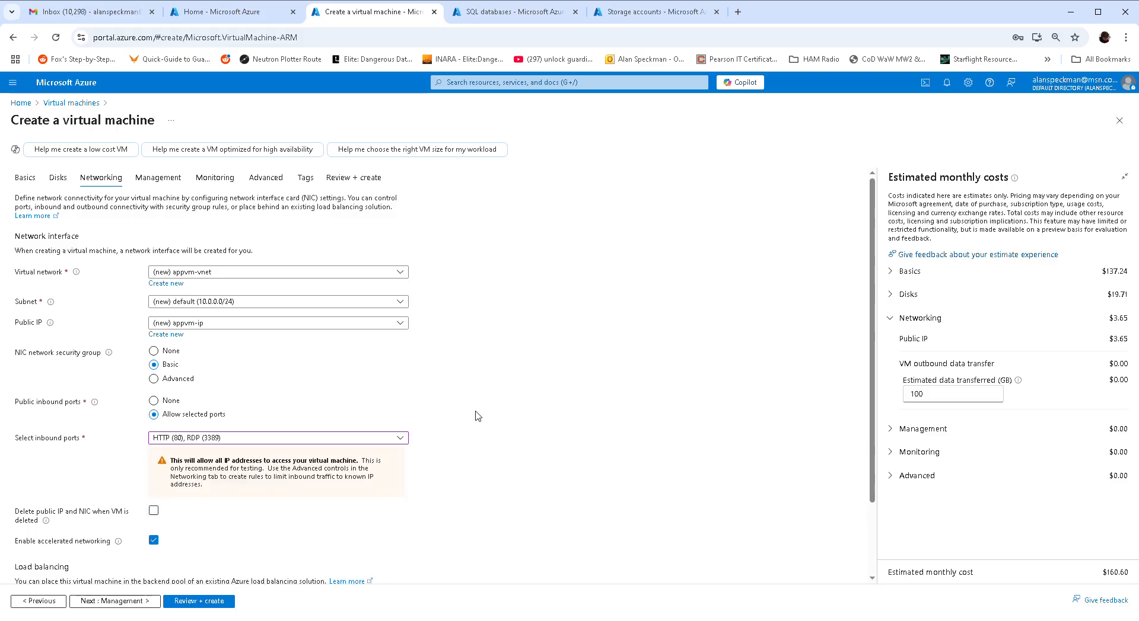
scroll(479, 413, down, 2)
click(154, 421)
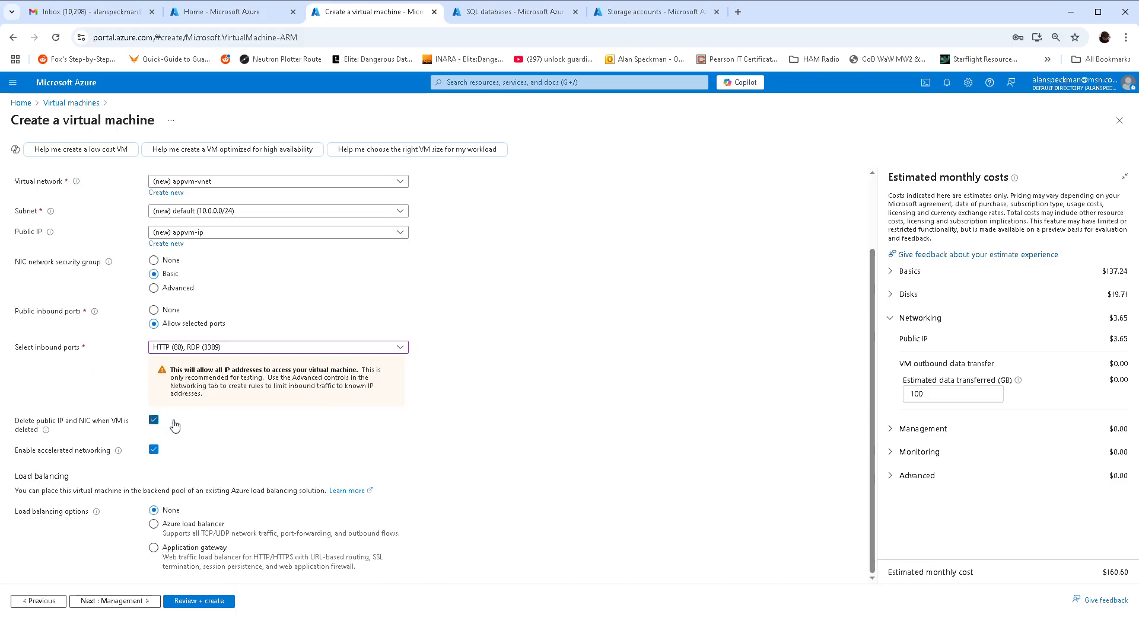
click(148, 601)
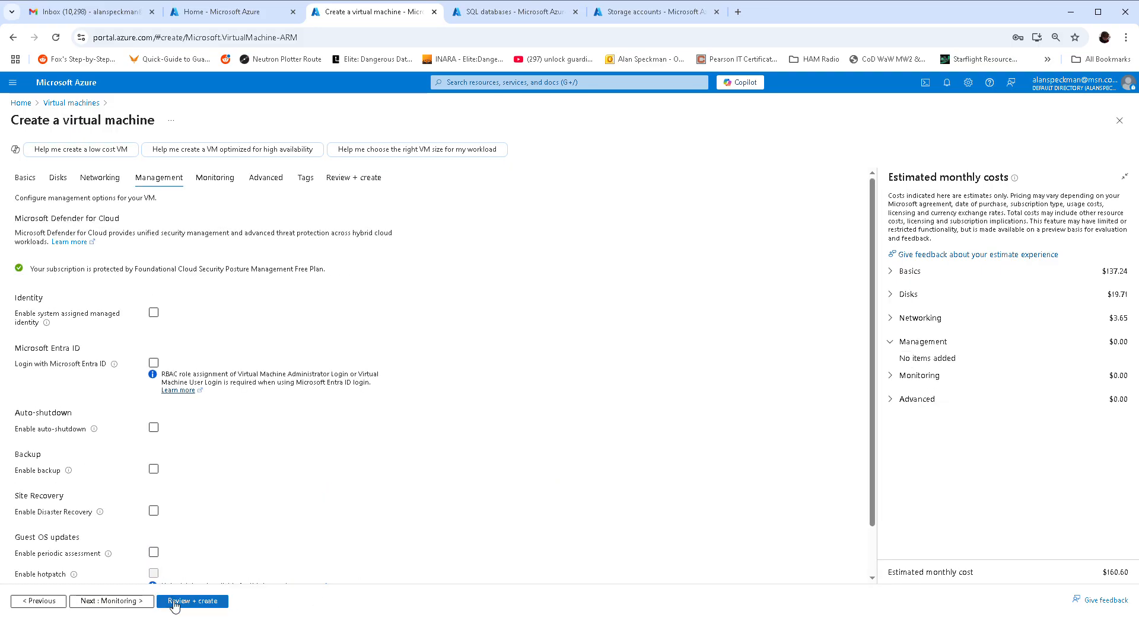
- Enable auto-shutdown at 7:00 PM UTC and continue to Monitoring
click(155, 428)
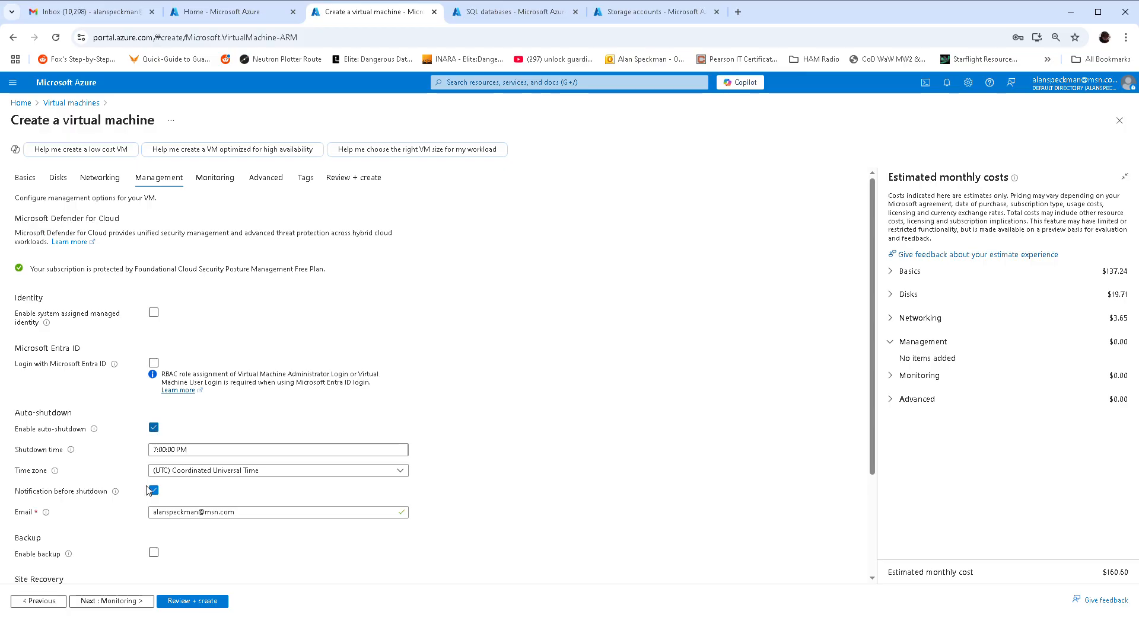
click(132, 602)
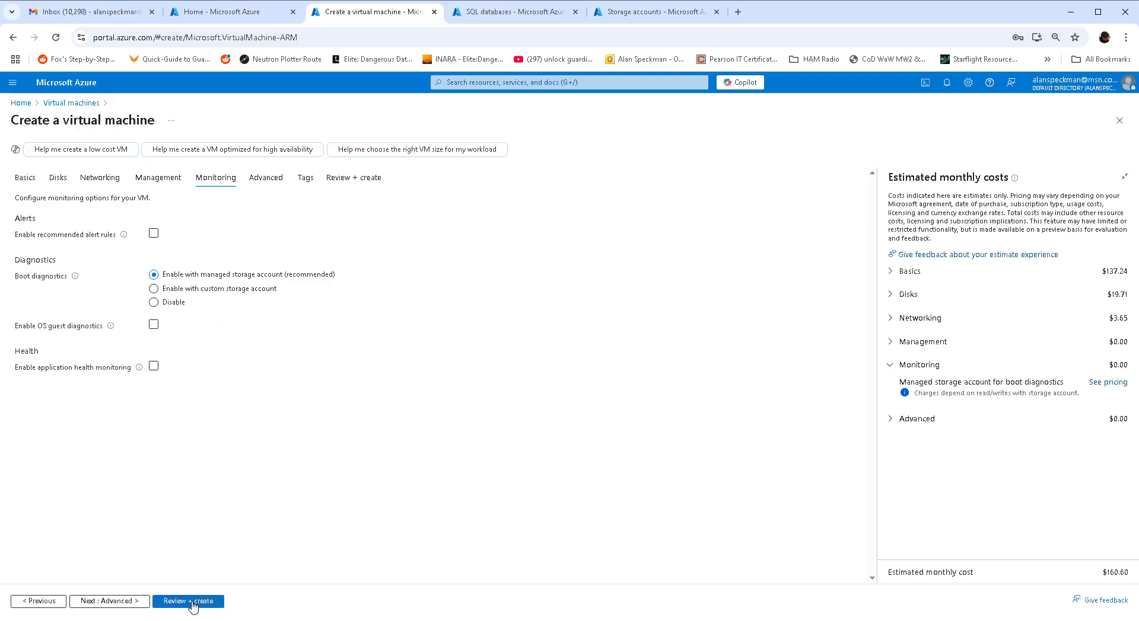
- Pass Review + create validation for appvm, then switch to the SQL databases tab
click(134, 602)
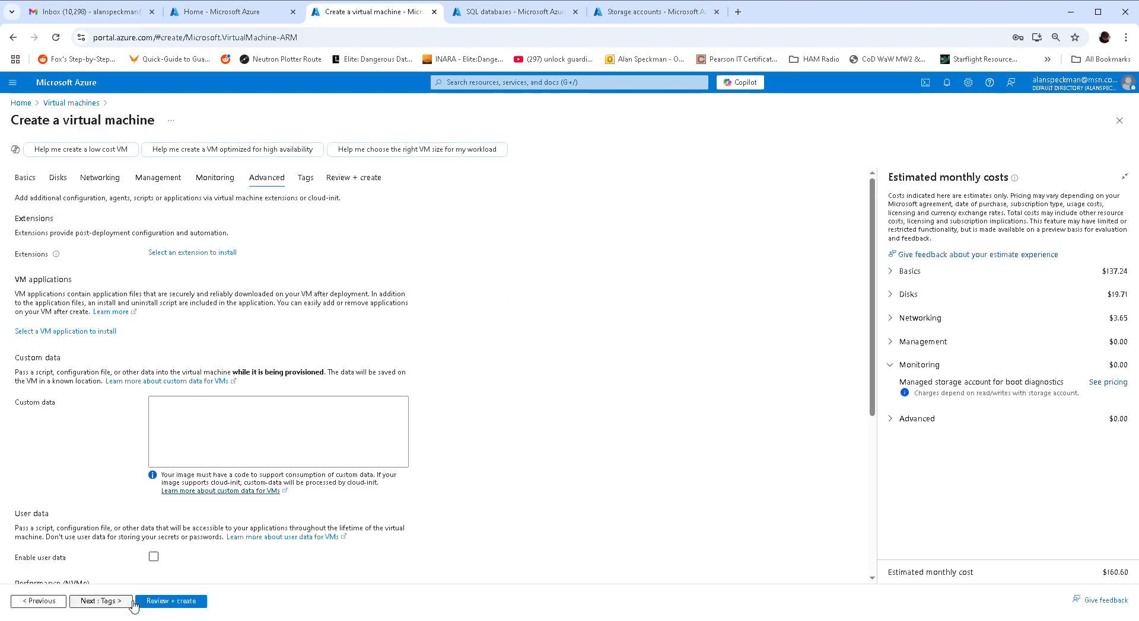
click(172, 602)
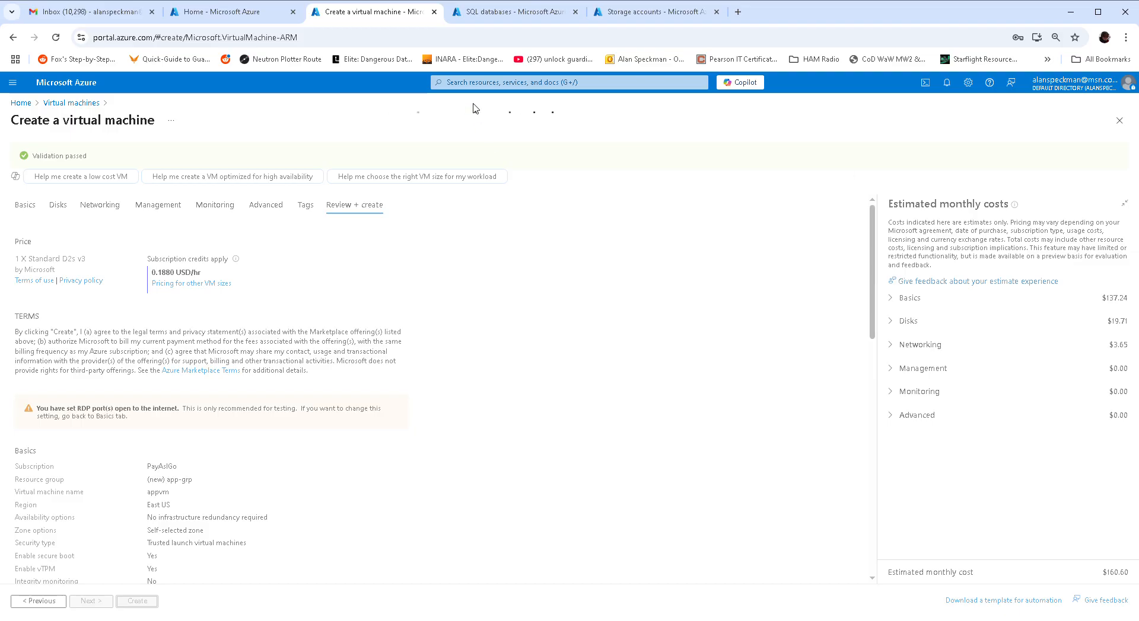
click(530, 13)
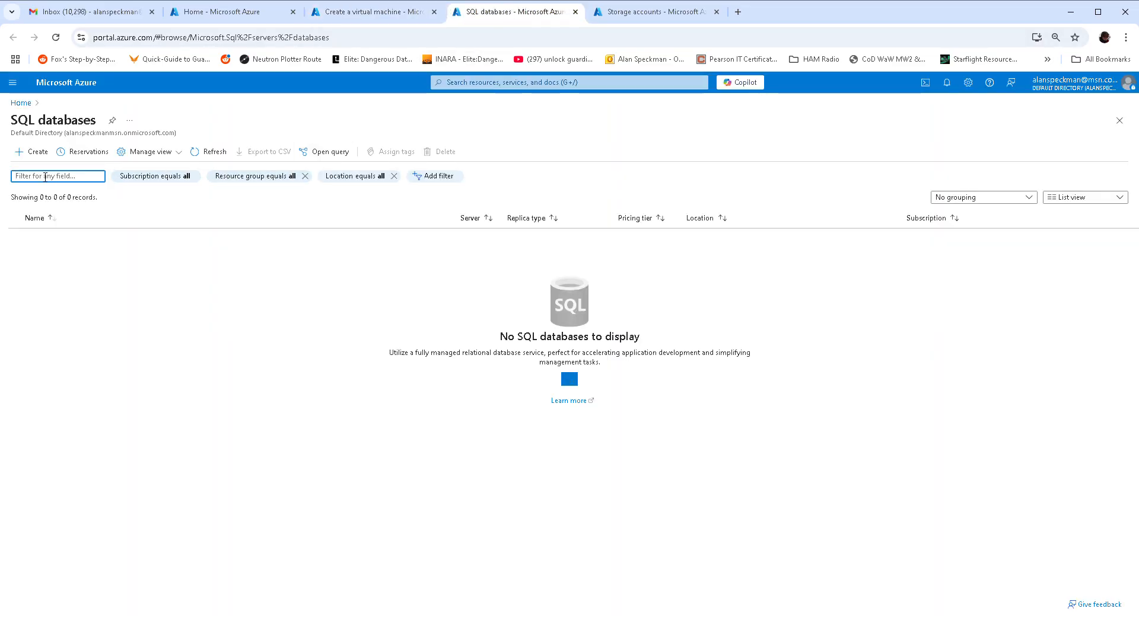
- Start SQL database appdb in resource group app-grp and begin creating a new server
click(37, 151)
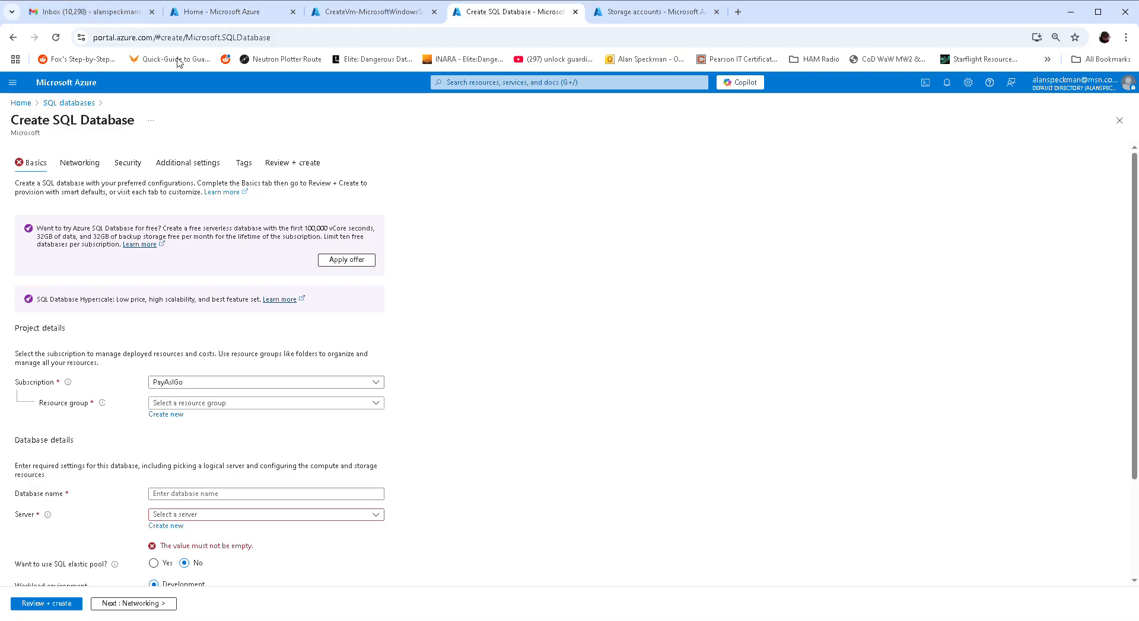
click(377, 405)
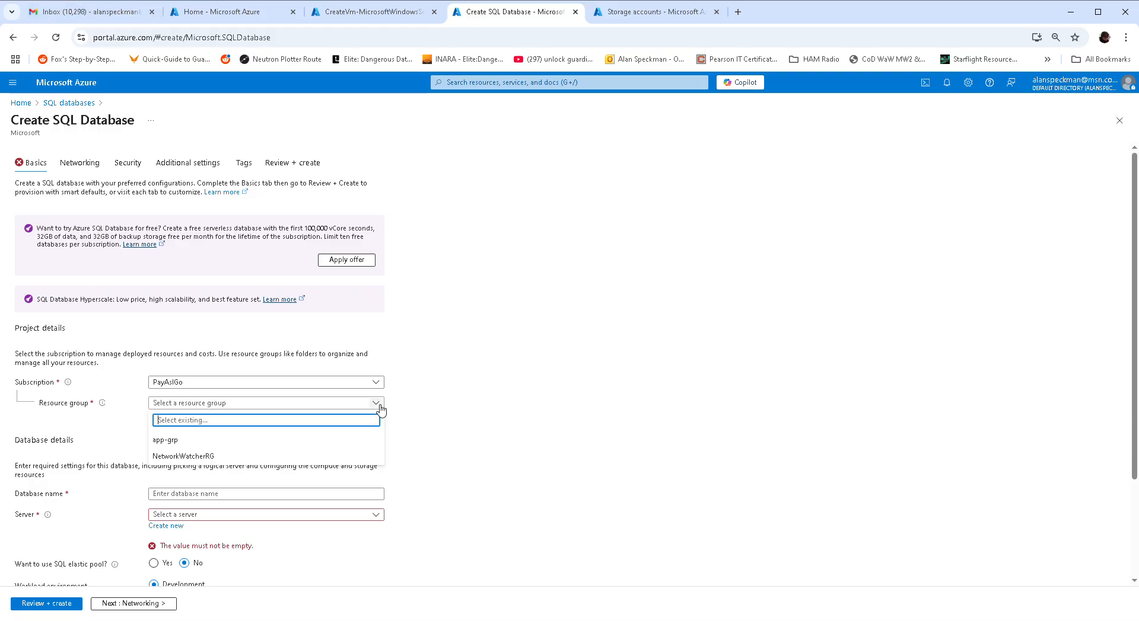
click(172, 442)
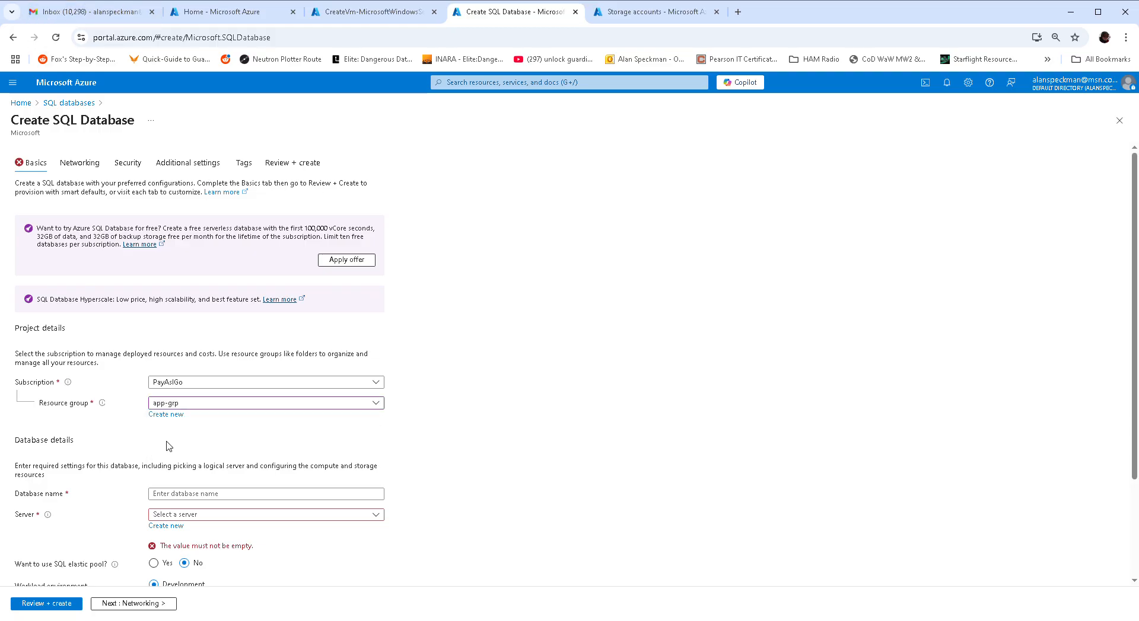
click(182, 500)
text(appdb)
key(Tab)
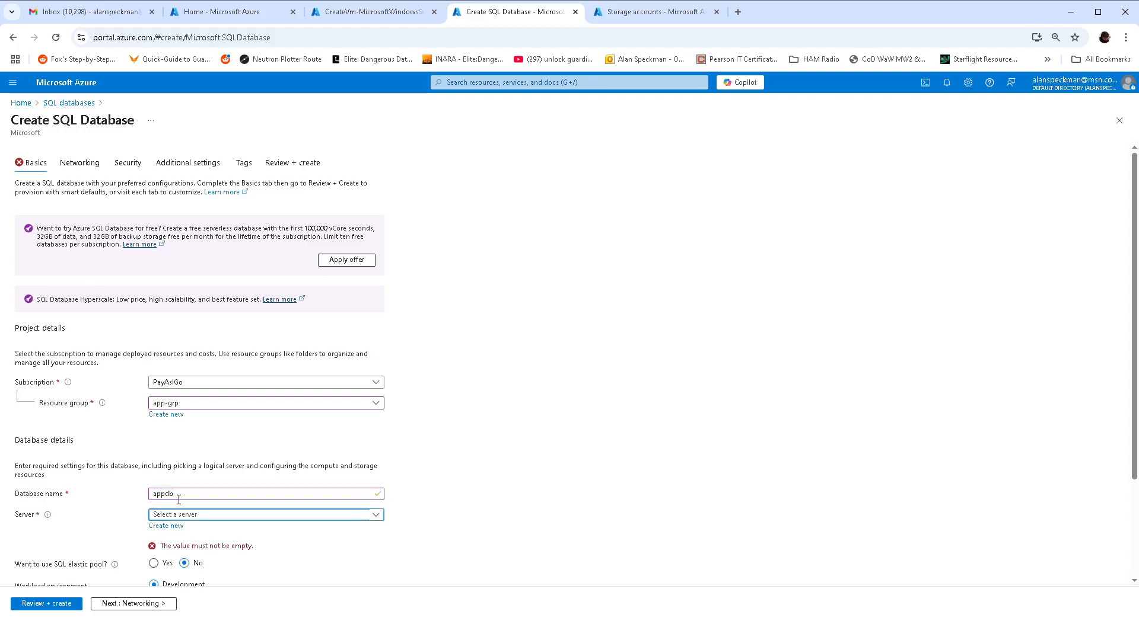
click(183, 530)
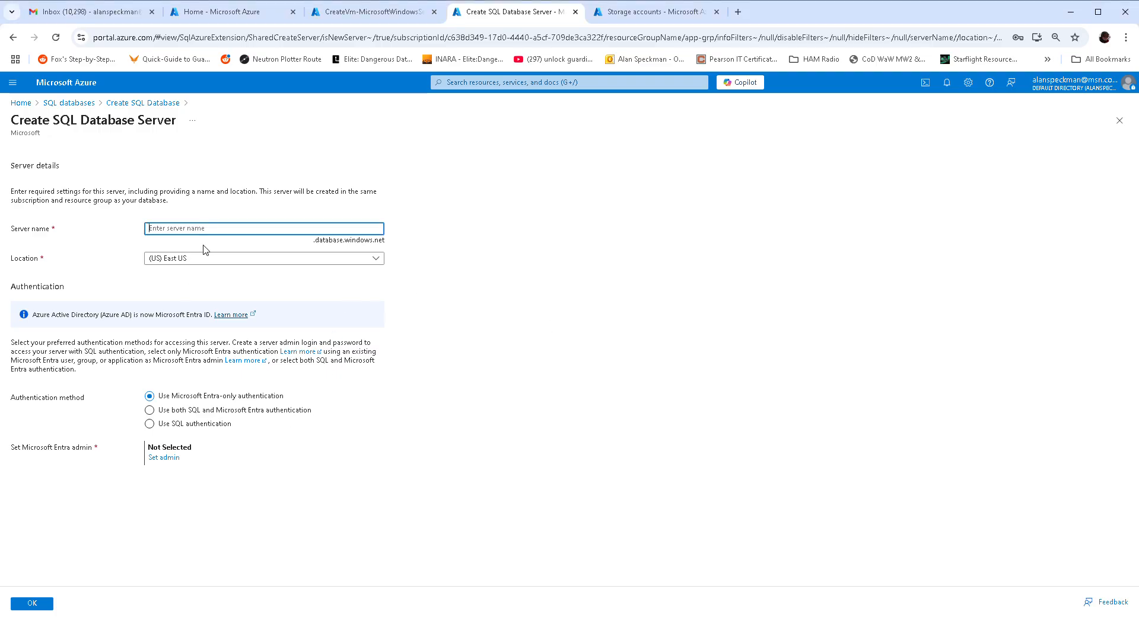
- Create server appserver4088 with SQL authentication, an admin login and password
text(appserver4088)
click(149, 424)
click(176, 448)
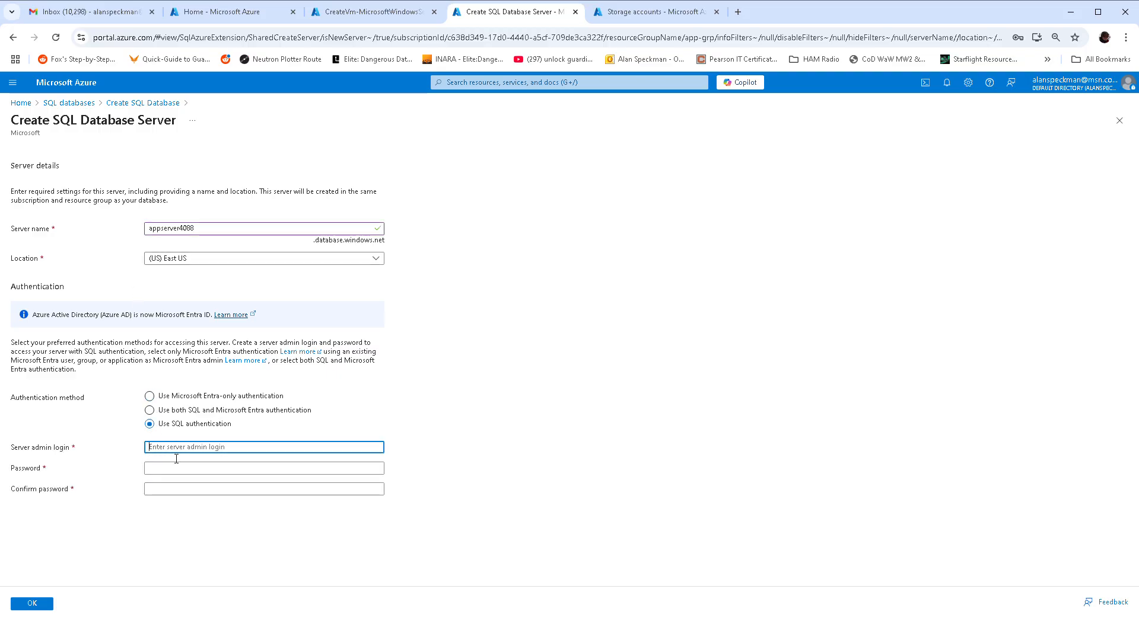
text(supercoach)
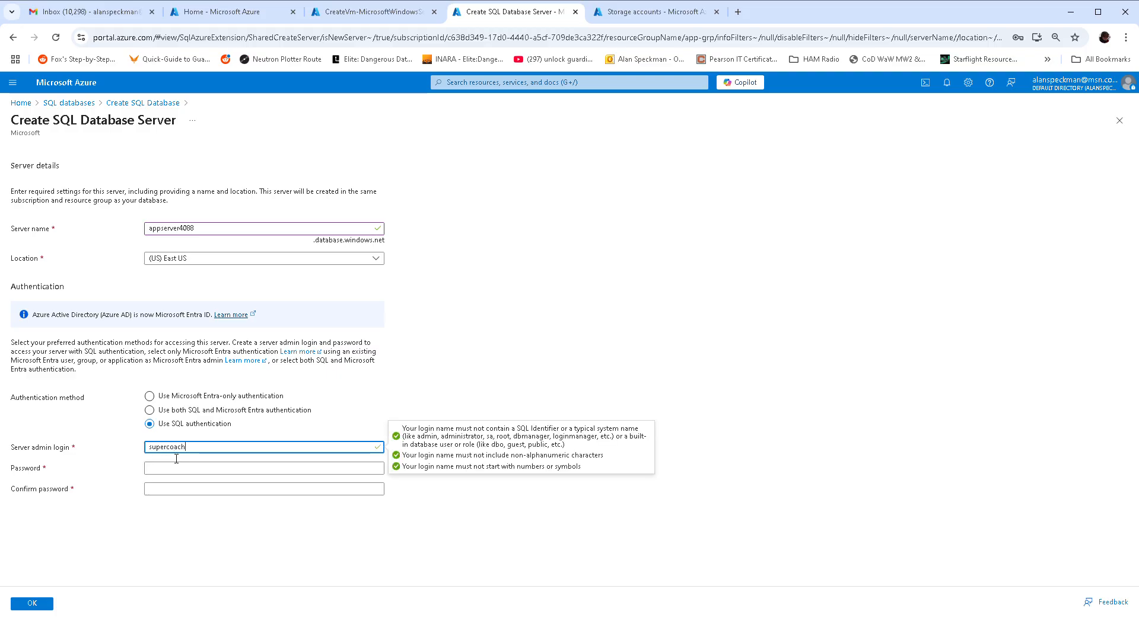
key(Tab)
text(P•••••••••)
key(Tab)
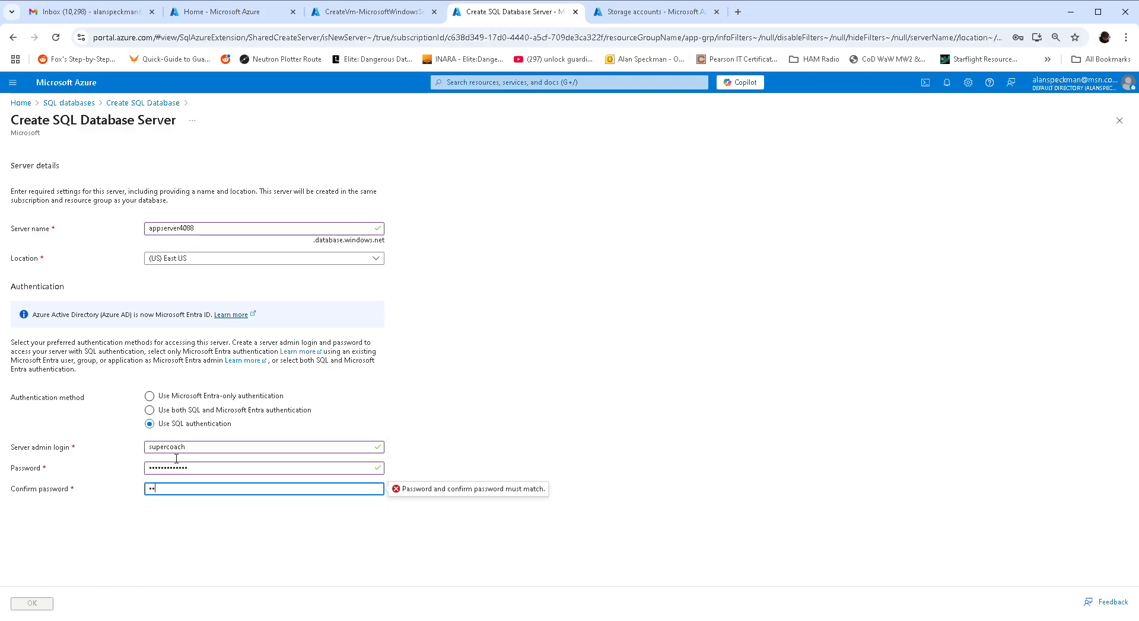
text(••••••••••••••)
key(Tab)
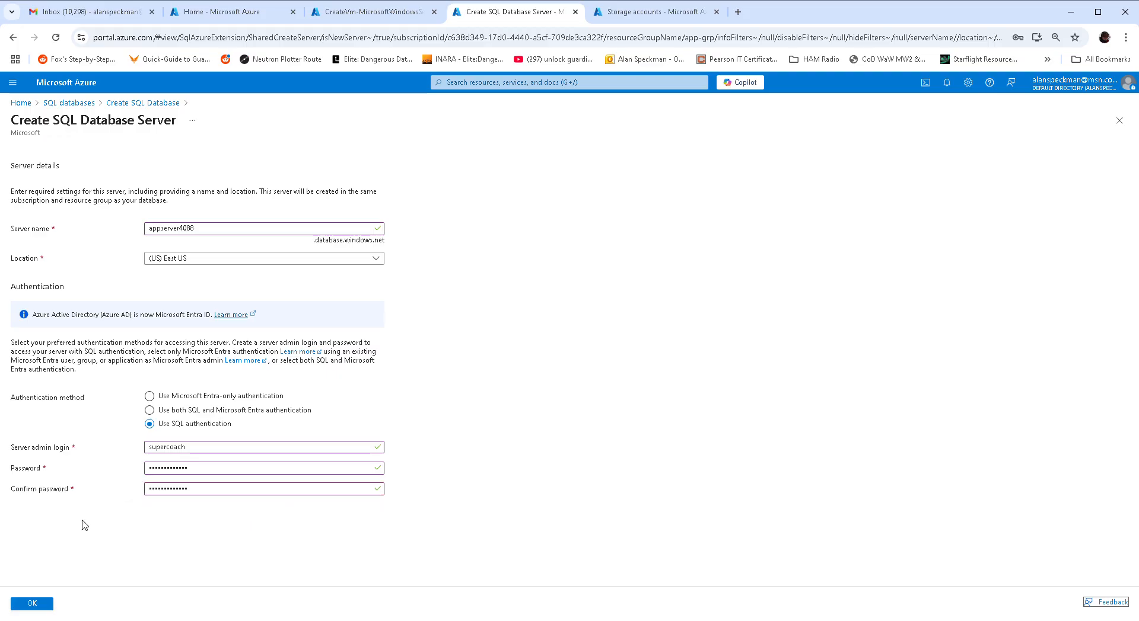
click(46, 605)
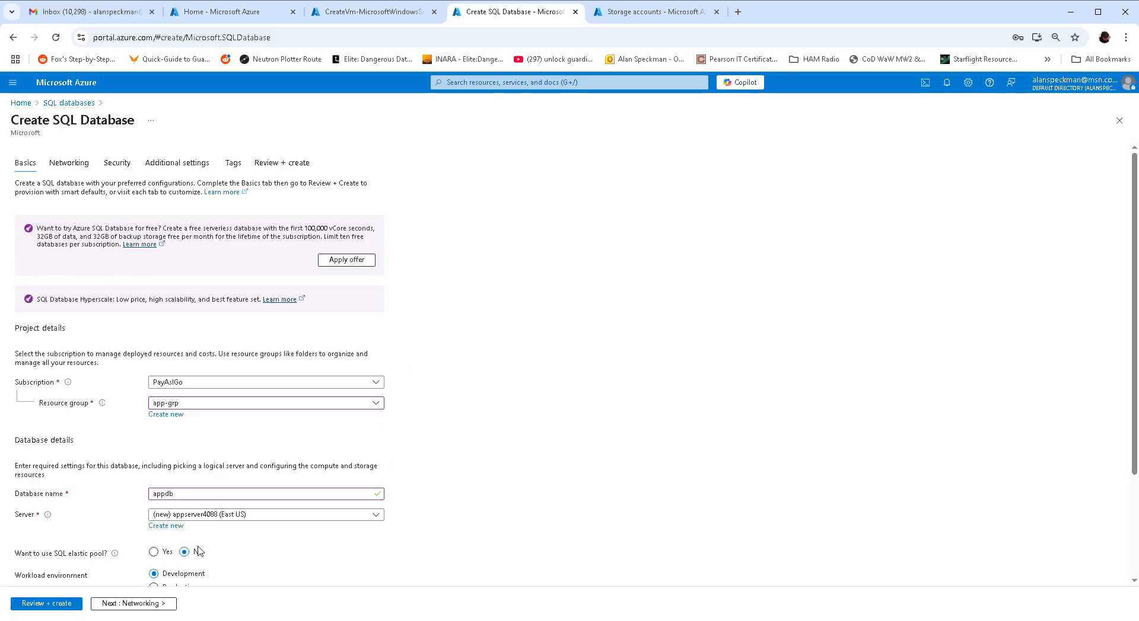
- Configure appdb as Basic tier, 2 GB, with locally-redundant backup storage (4.90 USD monthly)
scroll(526, 470, down, 2)
scroll(512, 471, up, 1)
scroll(316, 517, down, 2)
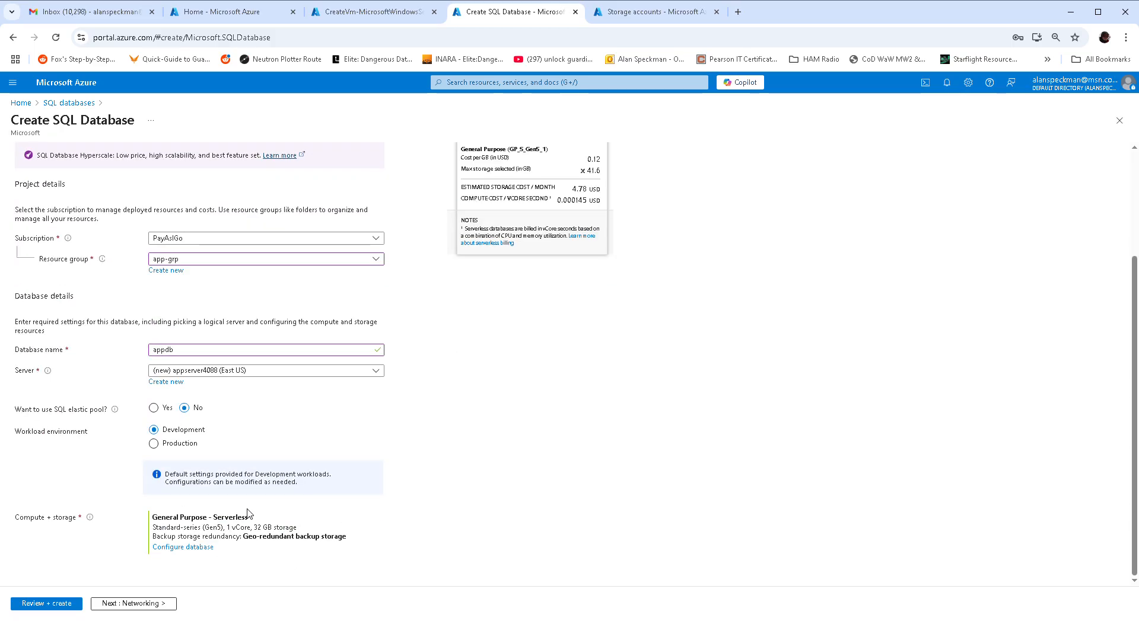
click(179, 548)
click(254, 278)
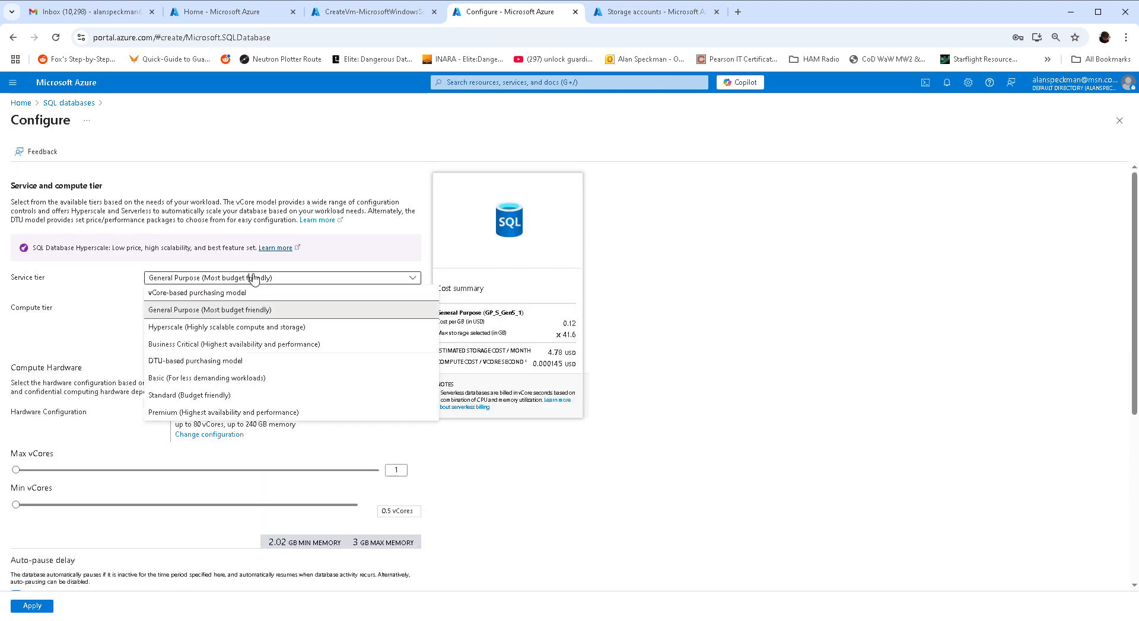
click(190, 378)
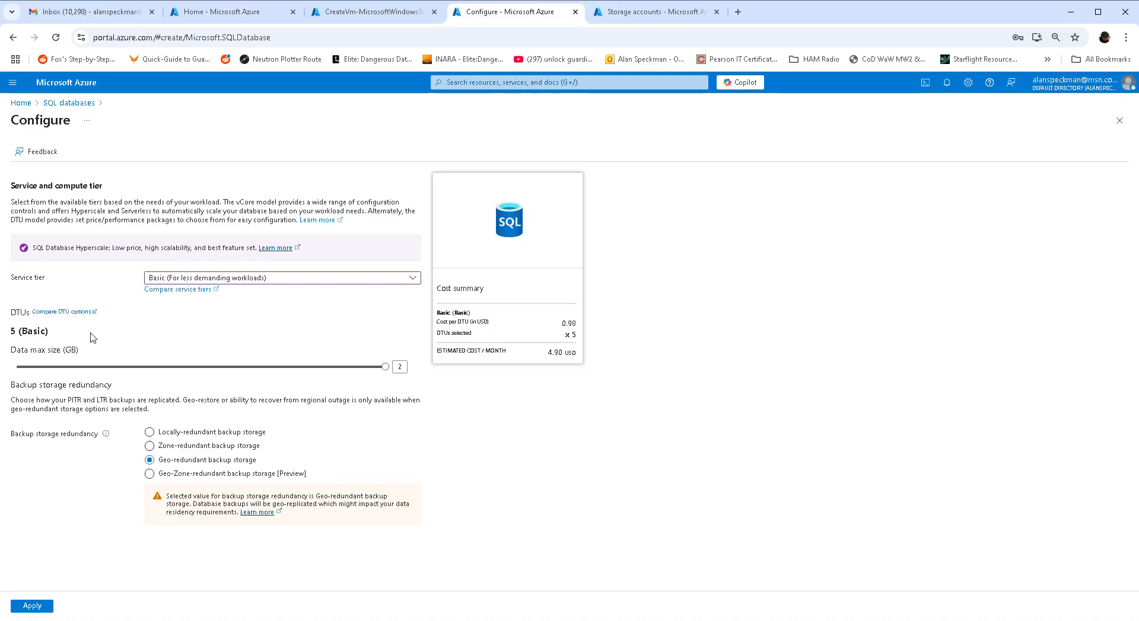
click(150, 432)
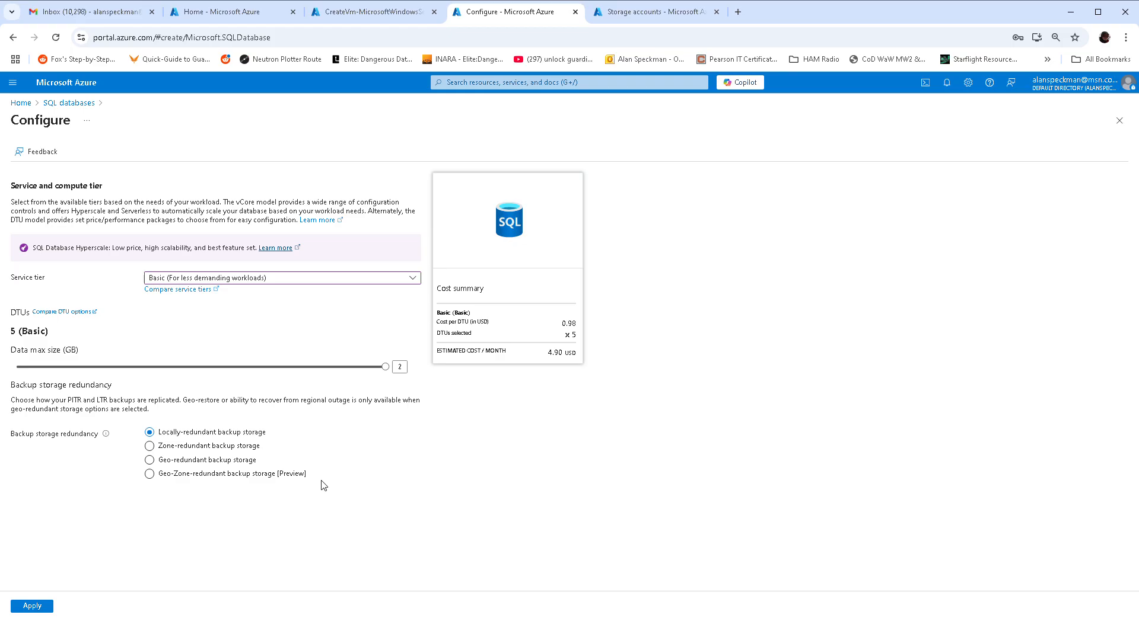
click(47, 606)
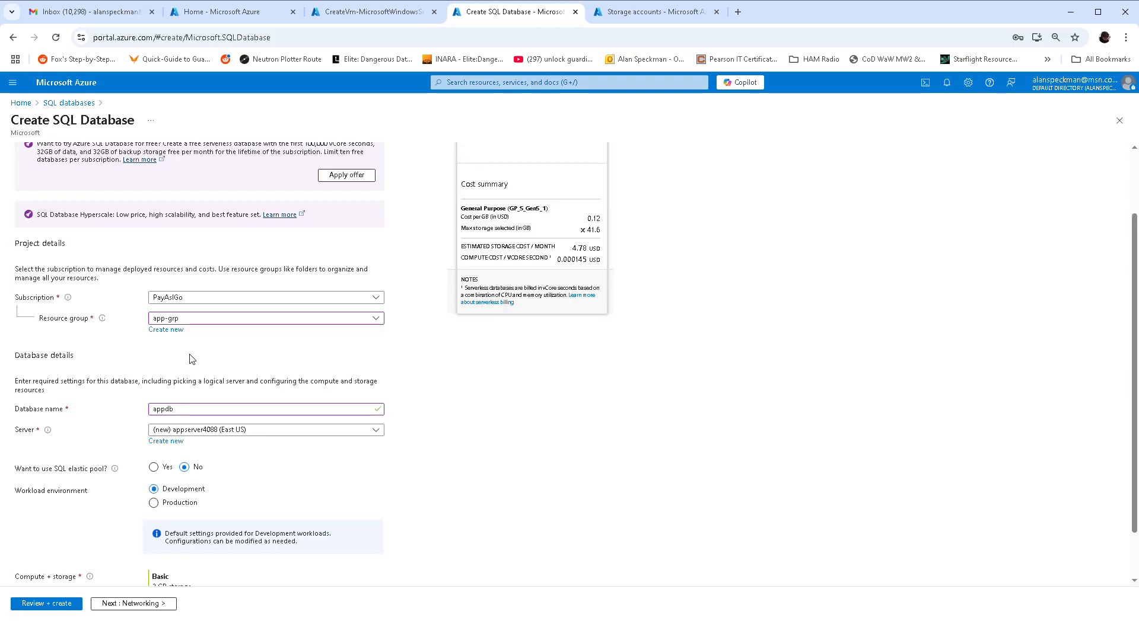
scroll(486, 398, down, 1)
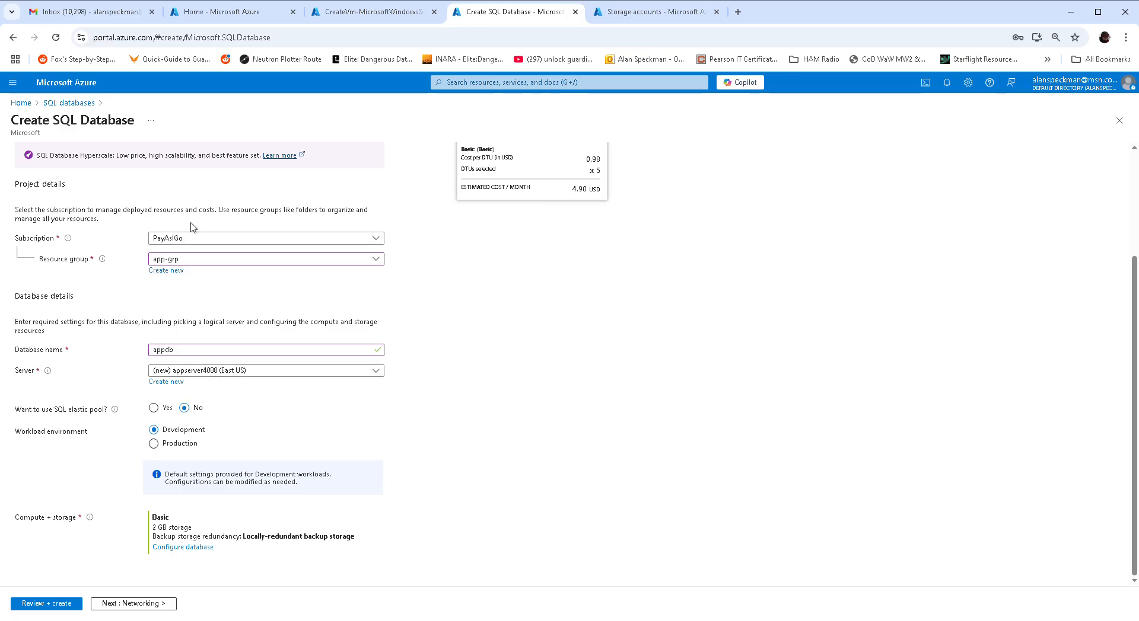
- Give the SQL server a public endpoint that allows Azure services and the current client IP
click(123, 603)
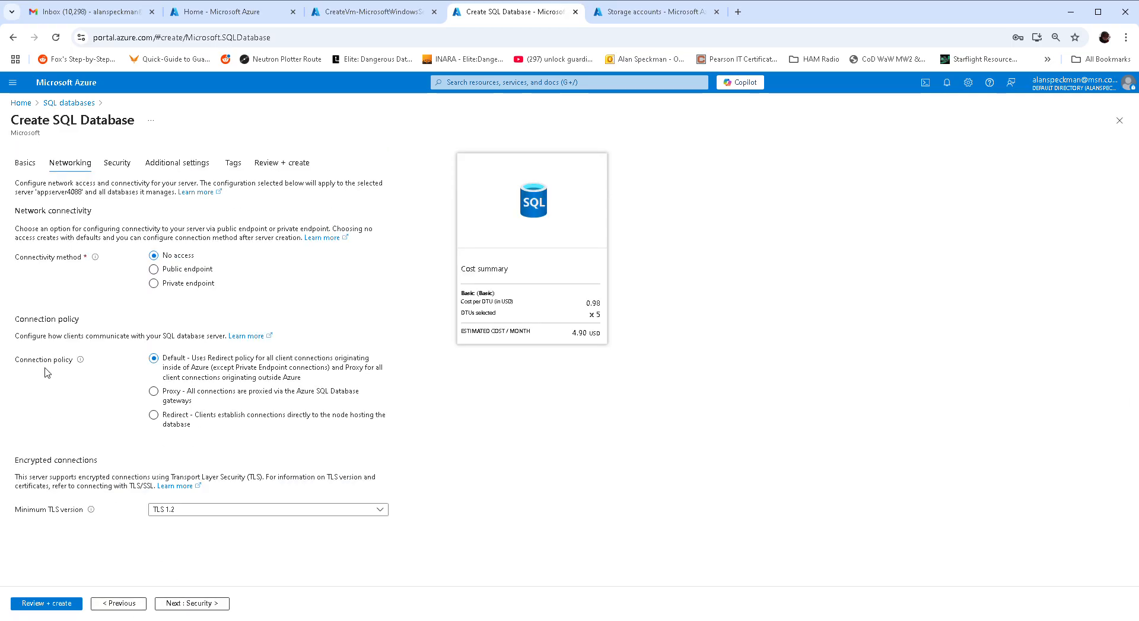
click(196, 270)
click(204, 369)
click(208, 399)
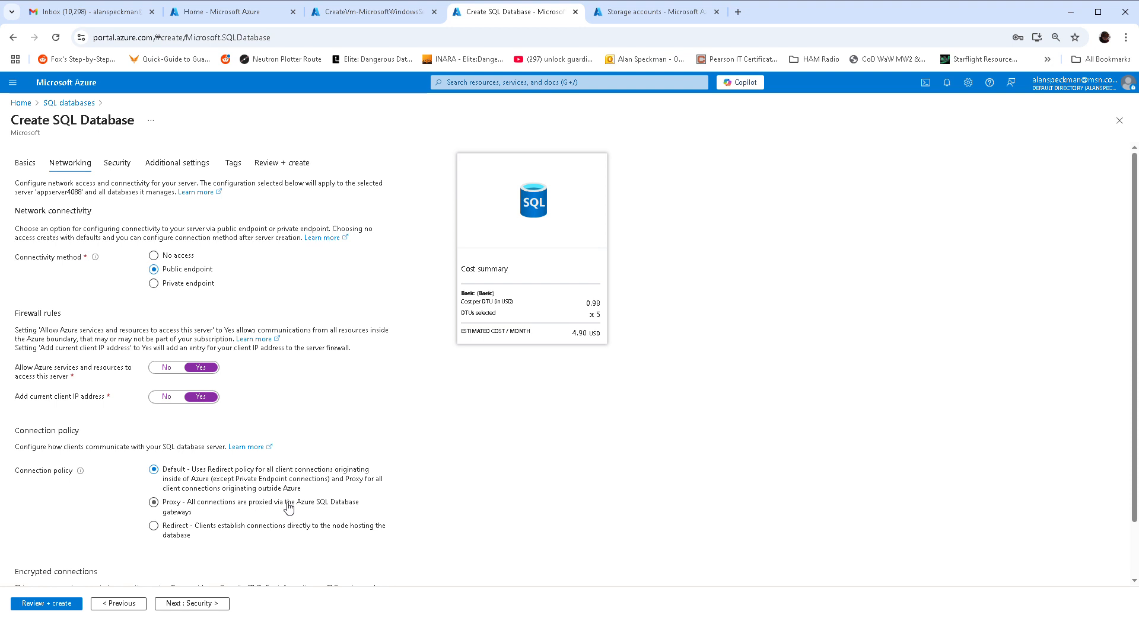
scroll(289, 509, down, 1)
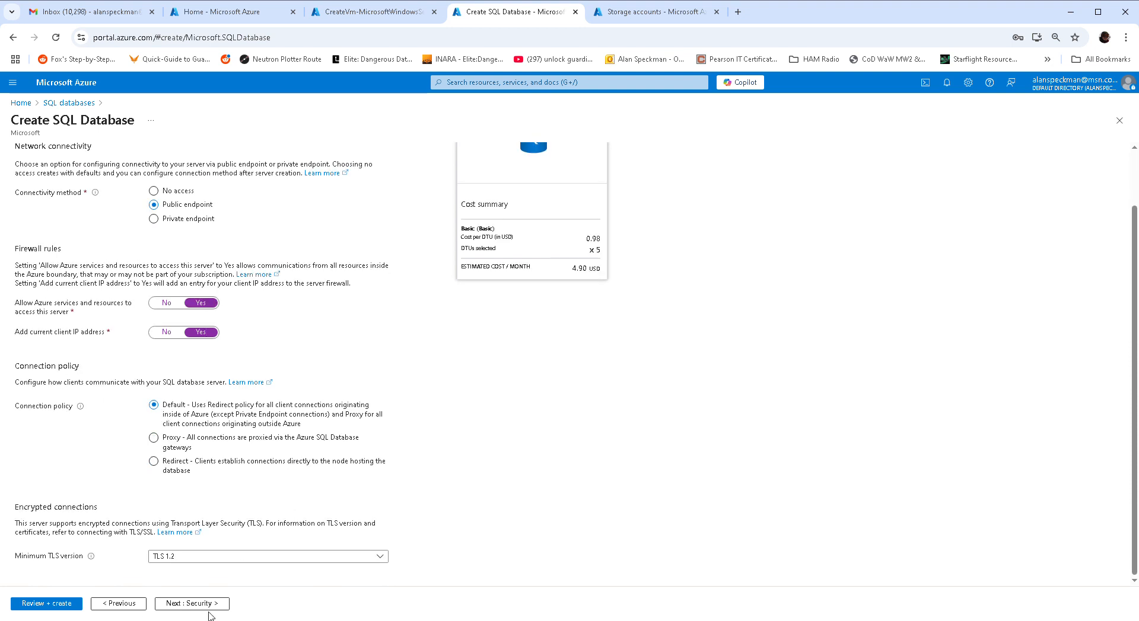
click(171, 606)
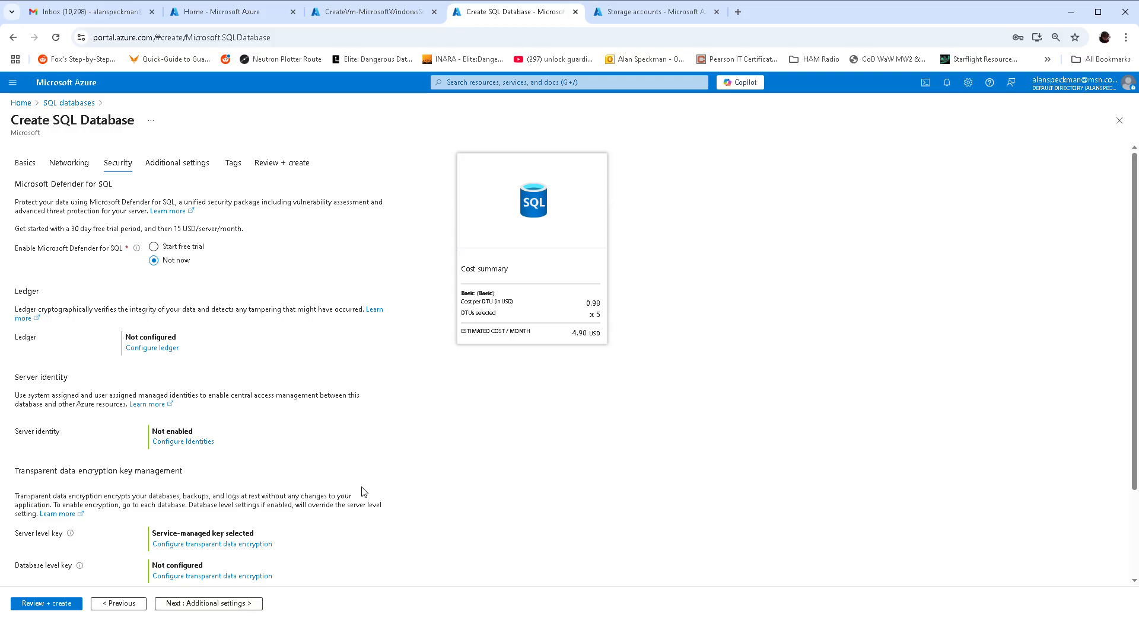
- Keep the default security and additional settings, then create the appdb database from the review summary
scroll(363, 490, down, 1)
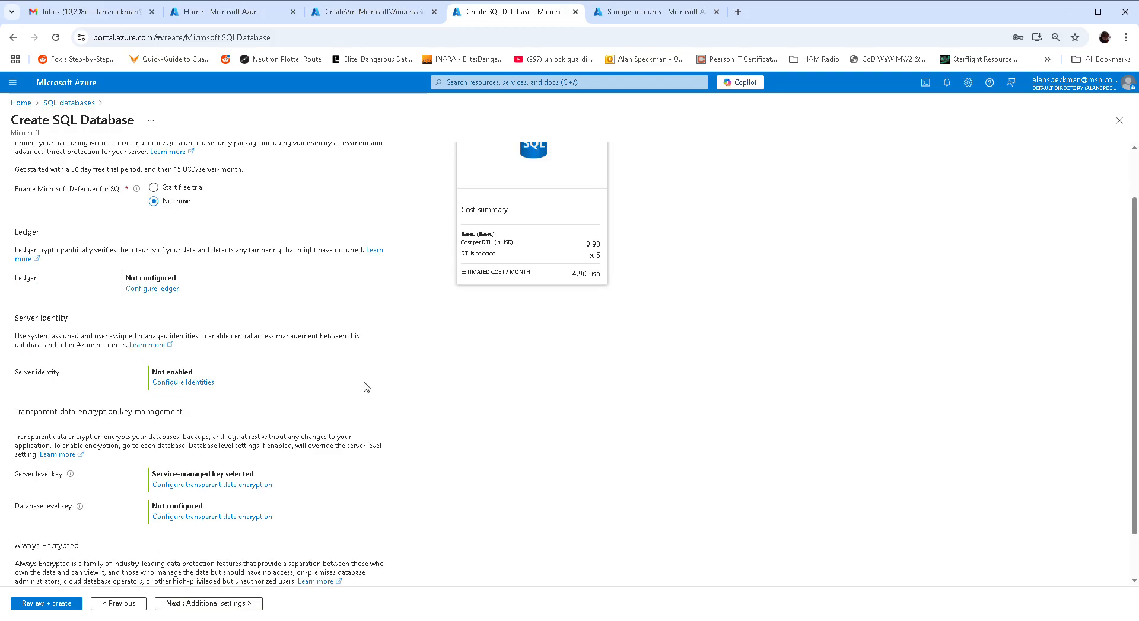
scroll(367, 386, down, 1)
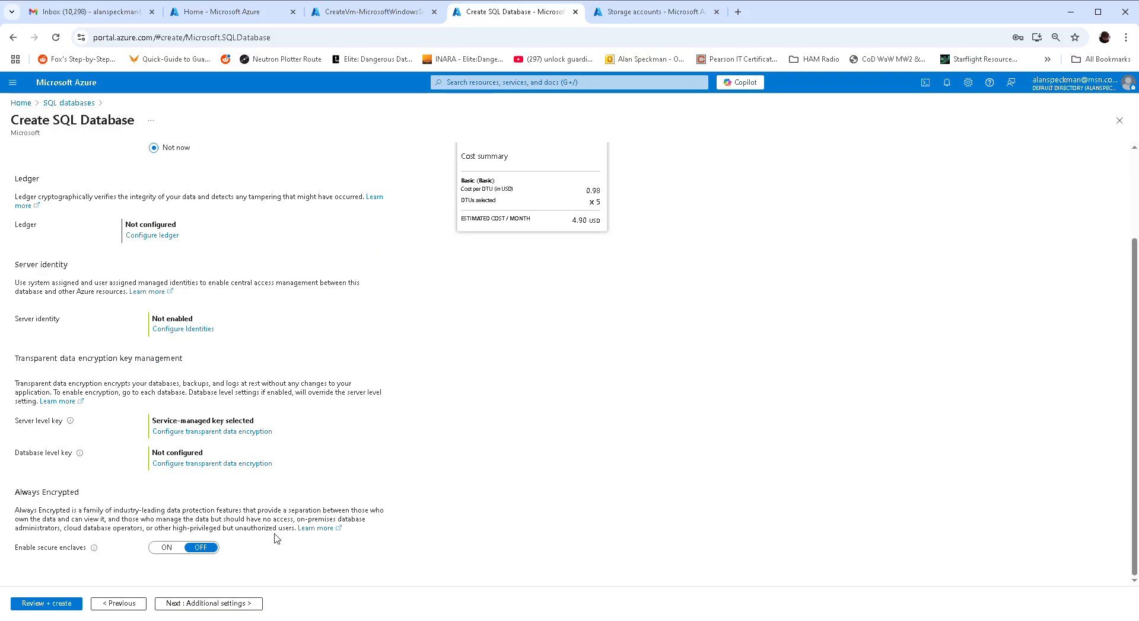
click(214, 603)
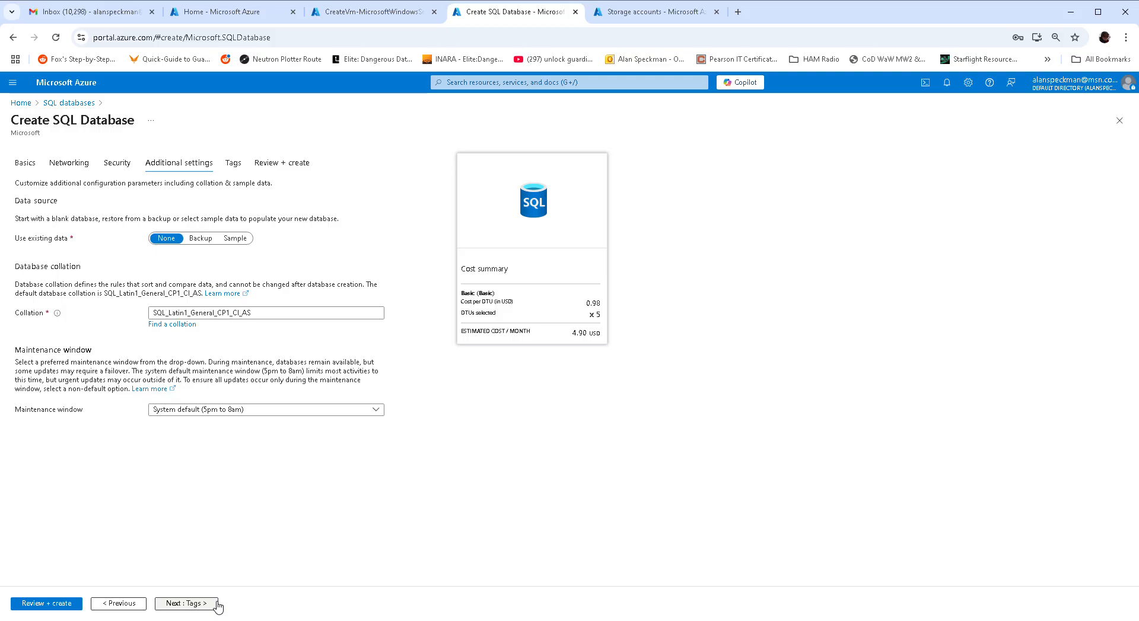
click(267, 164)
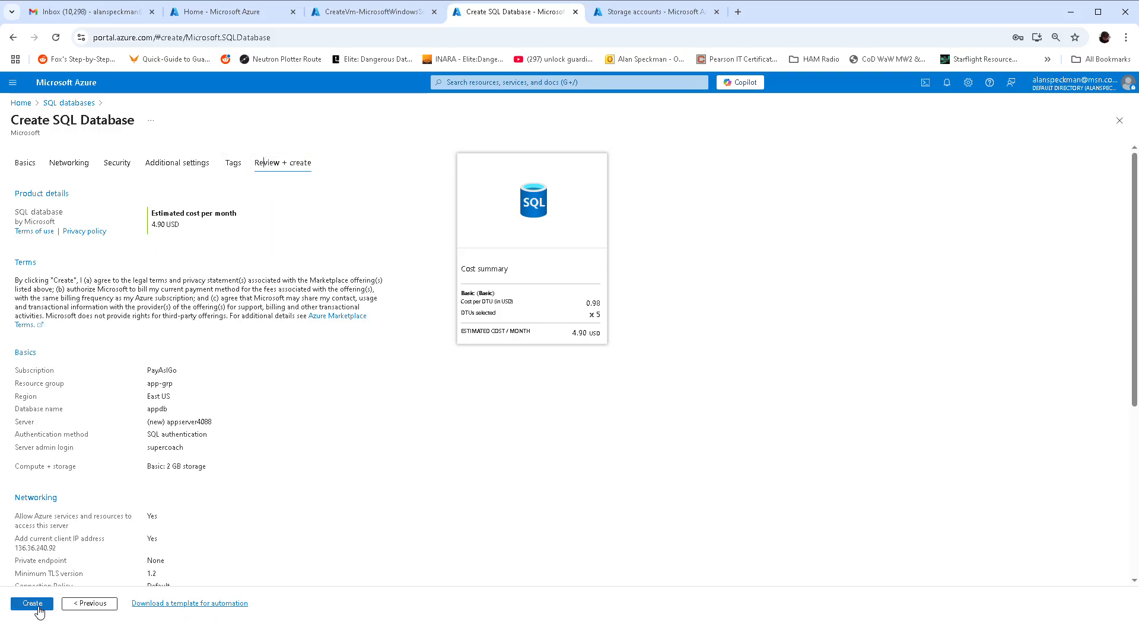
click(652, 12)
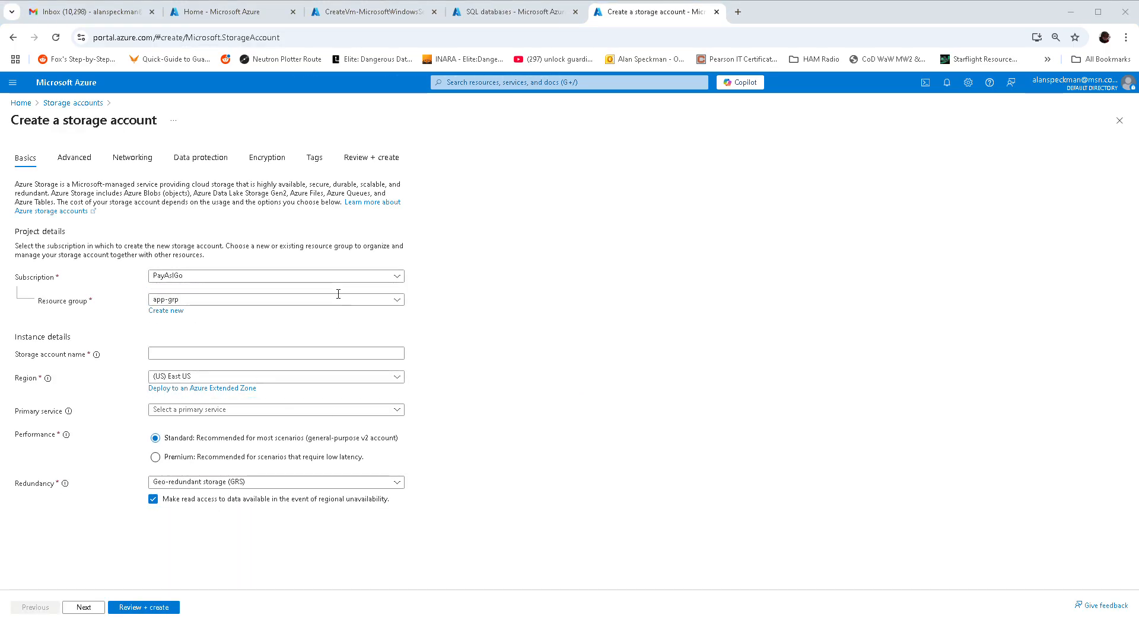
- Name the storage account appstore4088, use Azure Blob Storage, and set redundancy to LRS
click(184, 355)
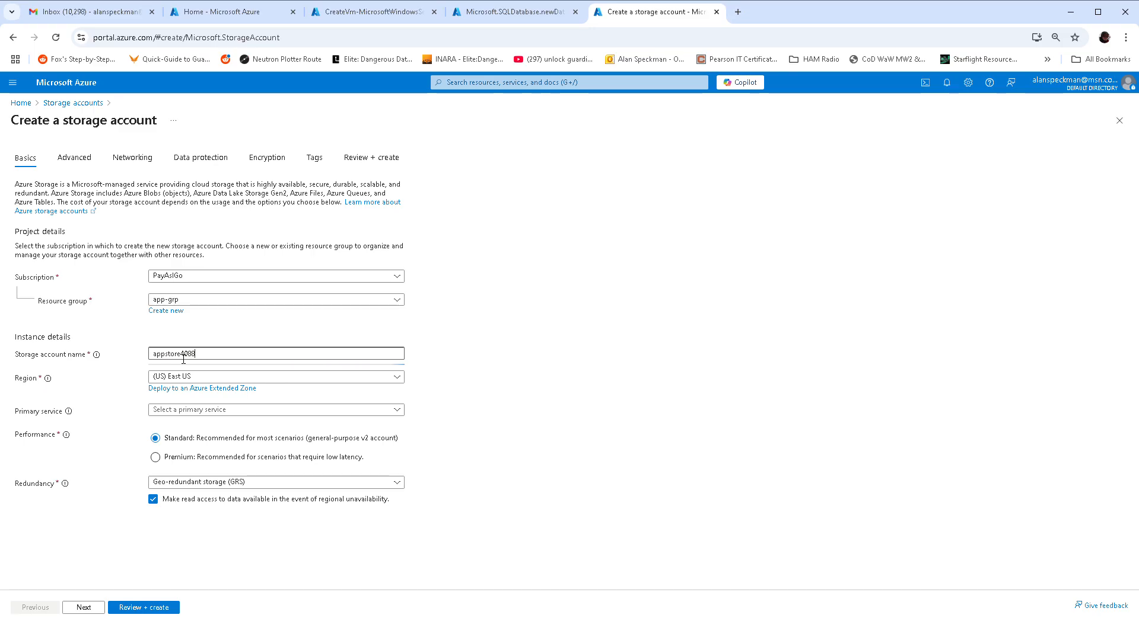
click(197, 411)
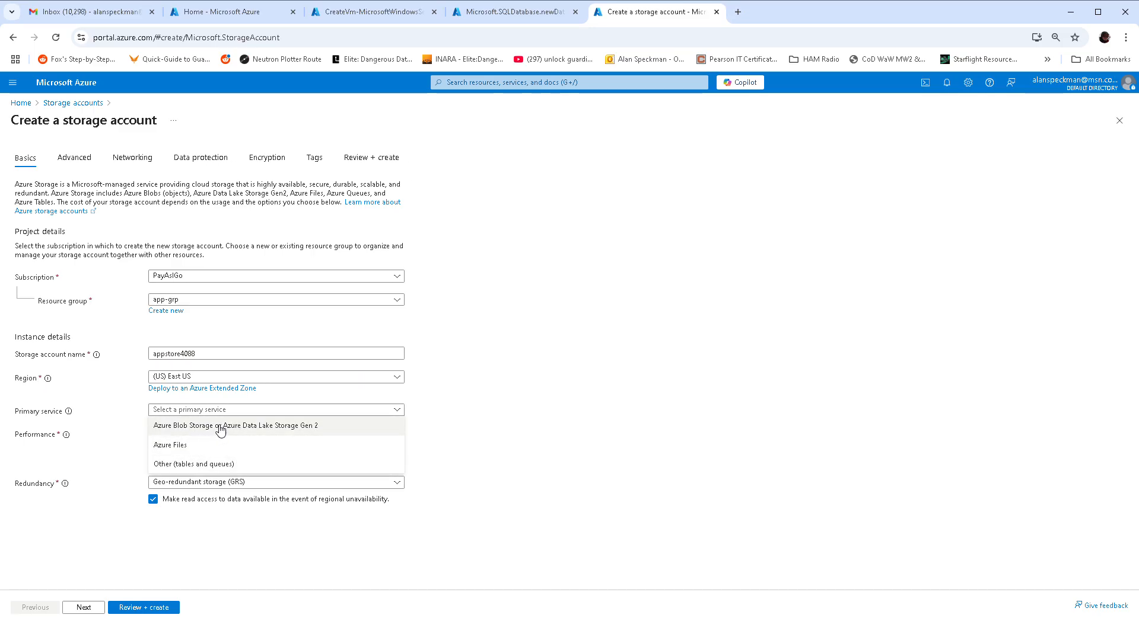
click(221, 427)
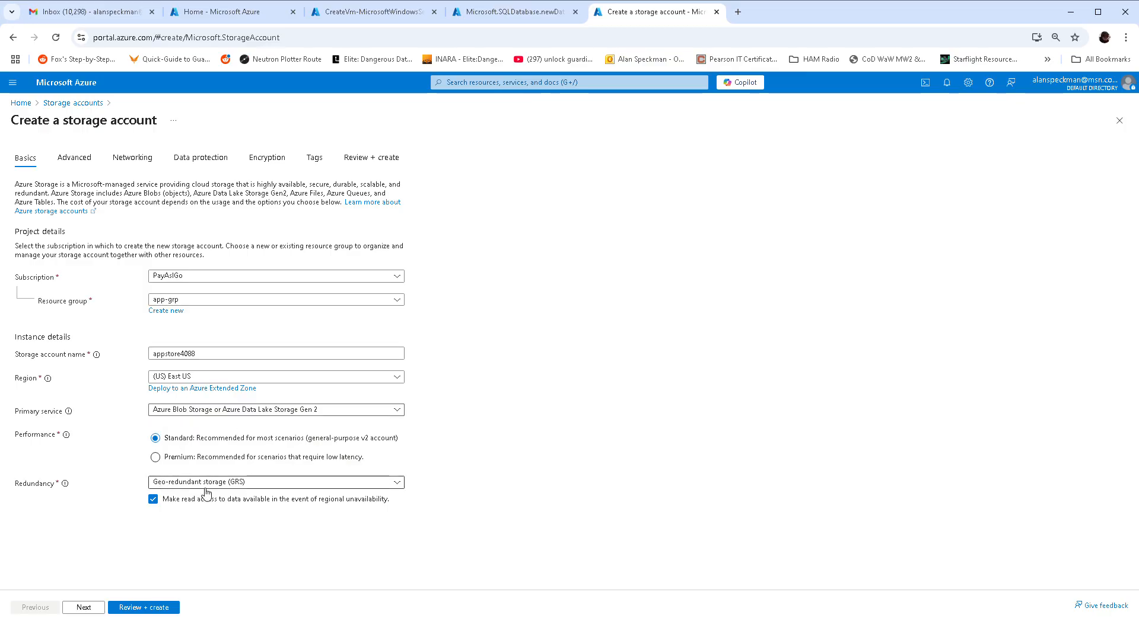
click(279, 483)
click(193, 356)
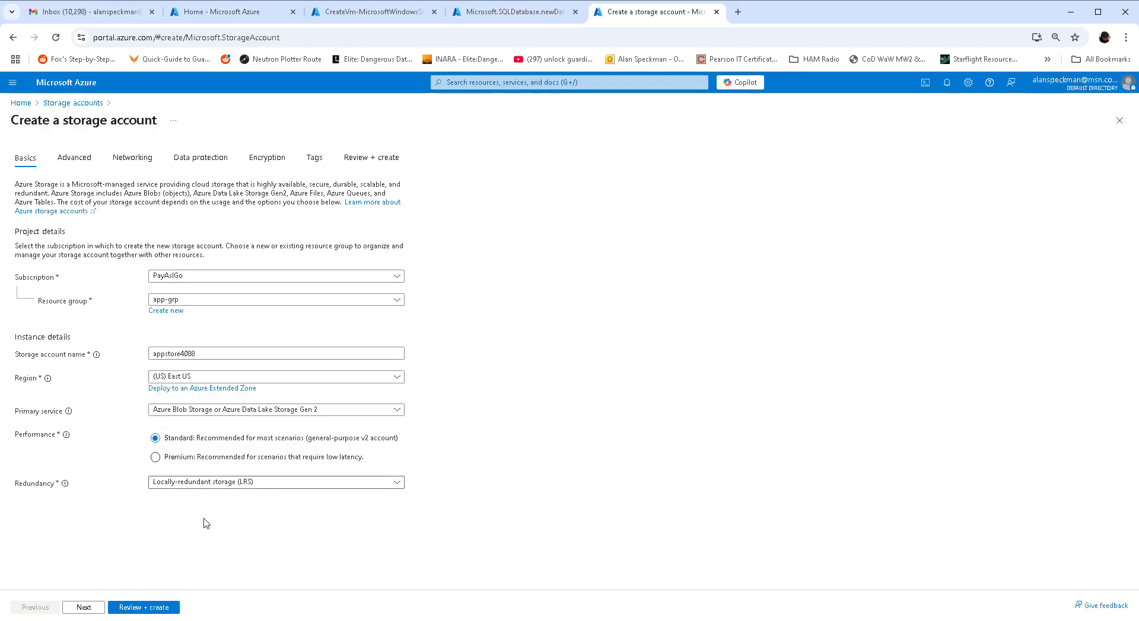
- Allow anonymous access on individual containers, keep the remaining tab defaults, and create the account
click(97, 611)
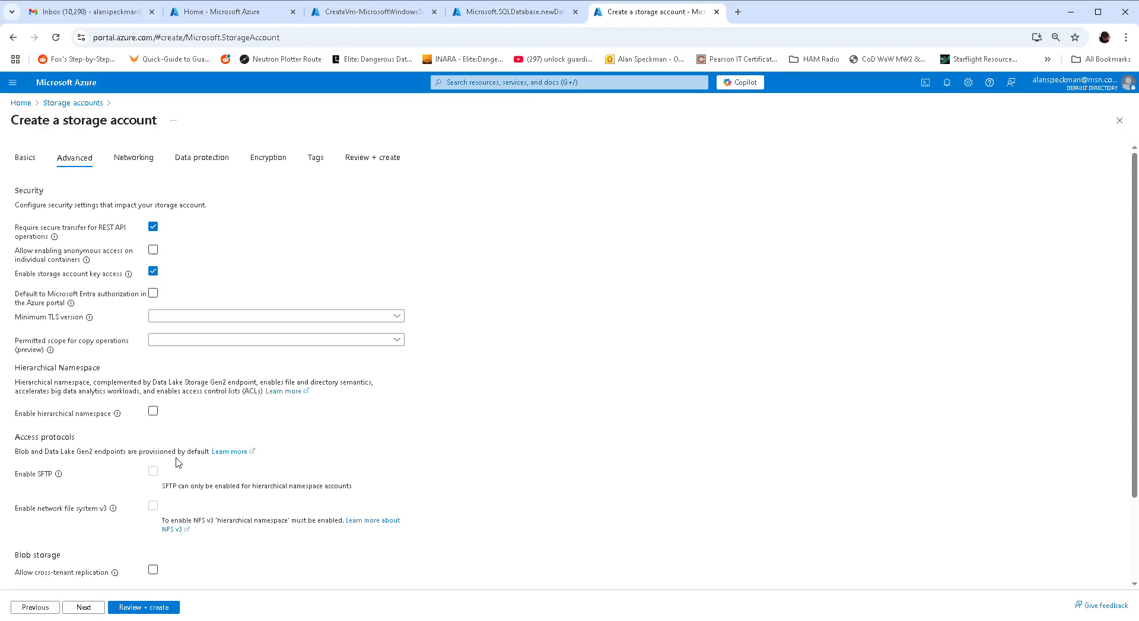
click(153, 251)
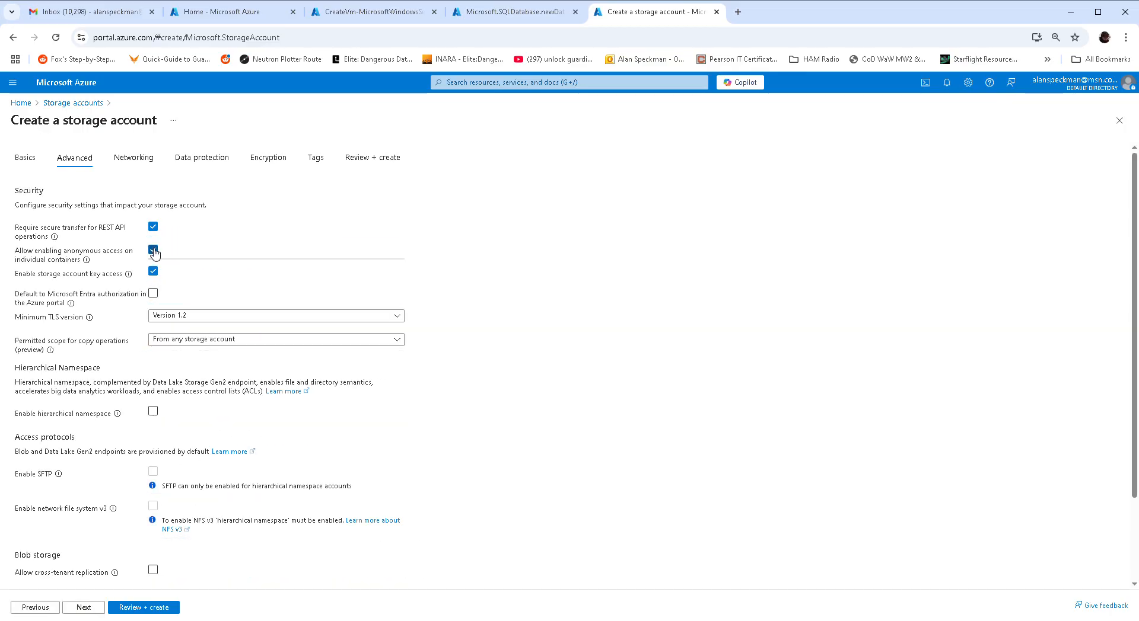
click(95, 610)
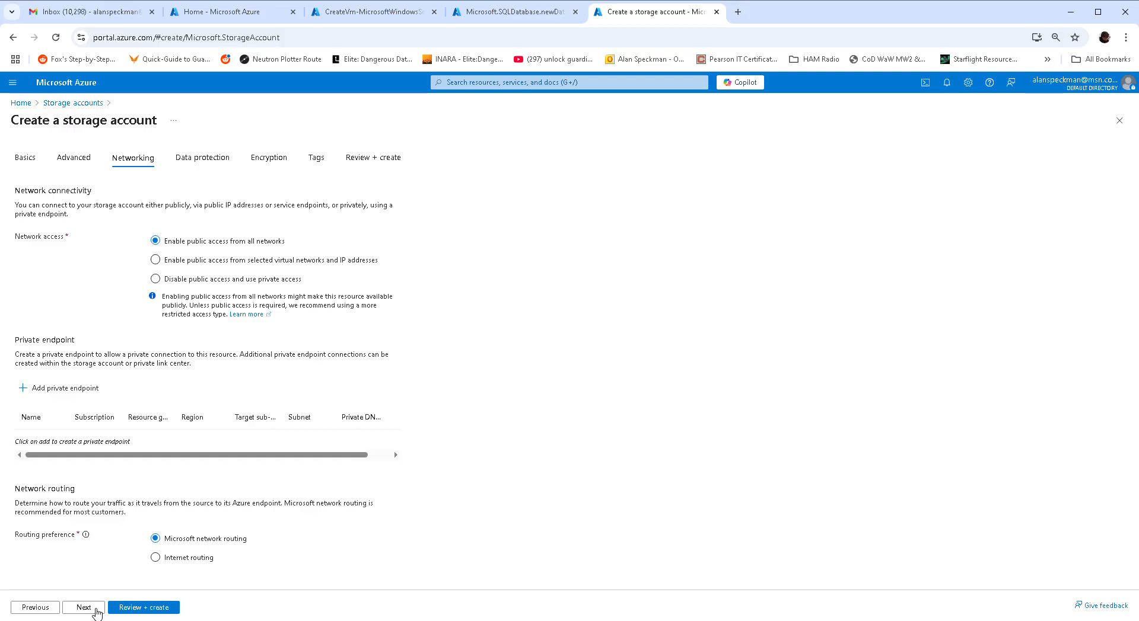
click(94, 610)
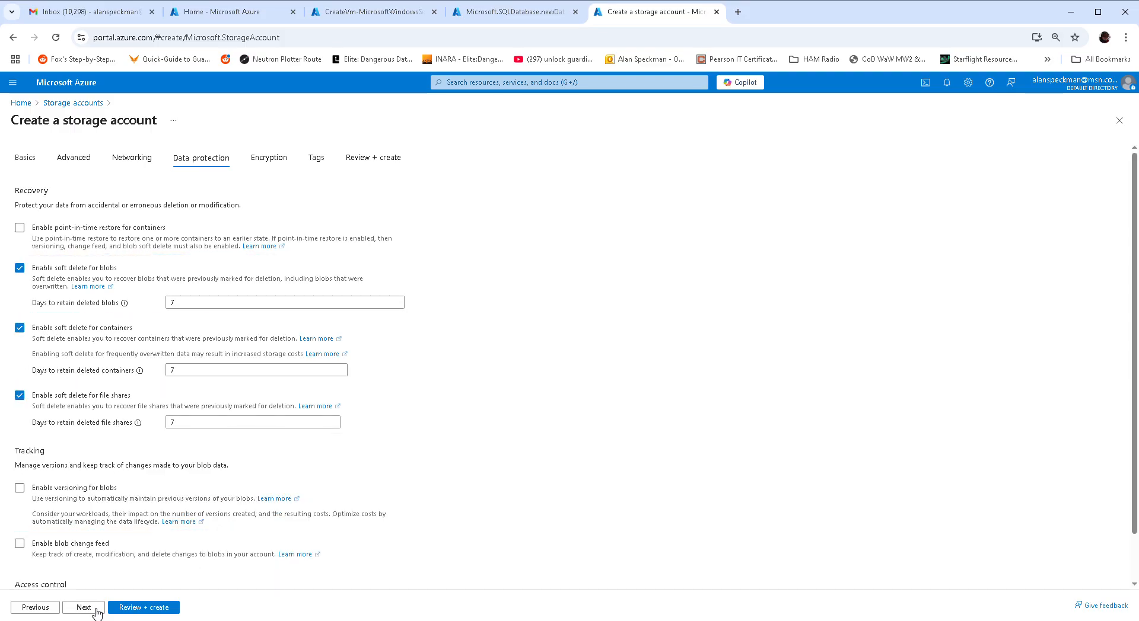
click(84, 608)
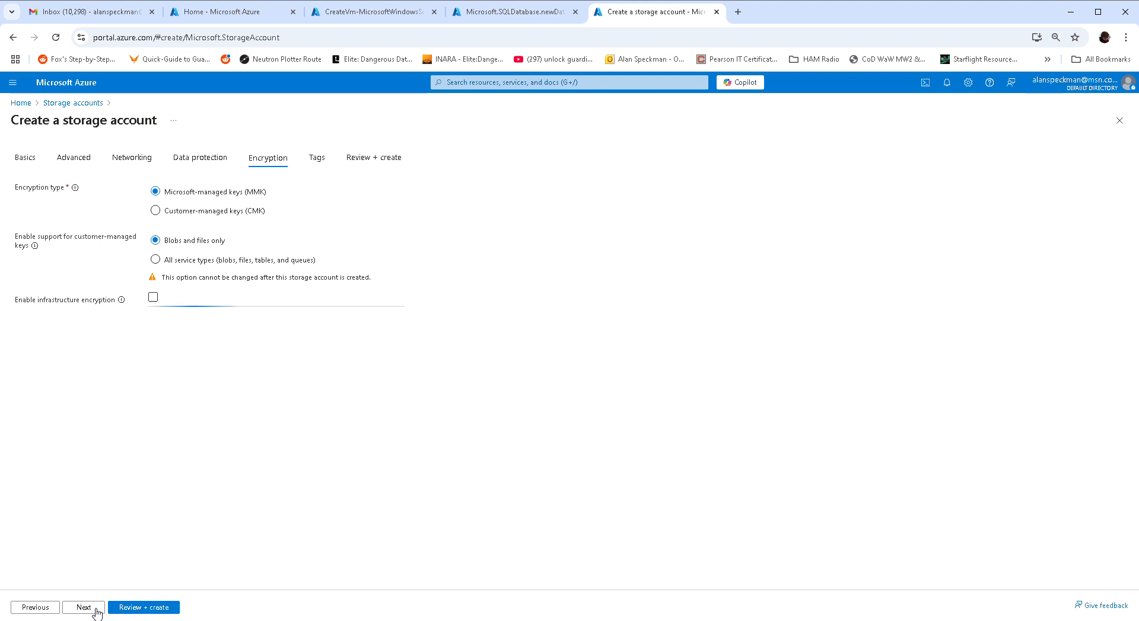
click(136, 608)
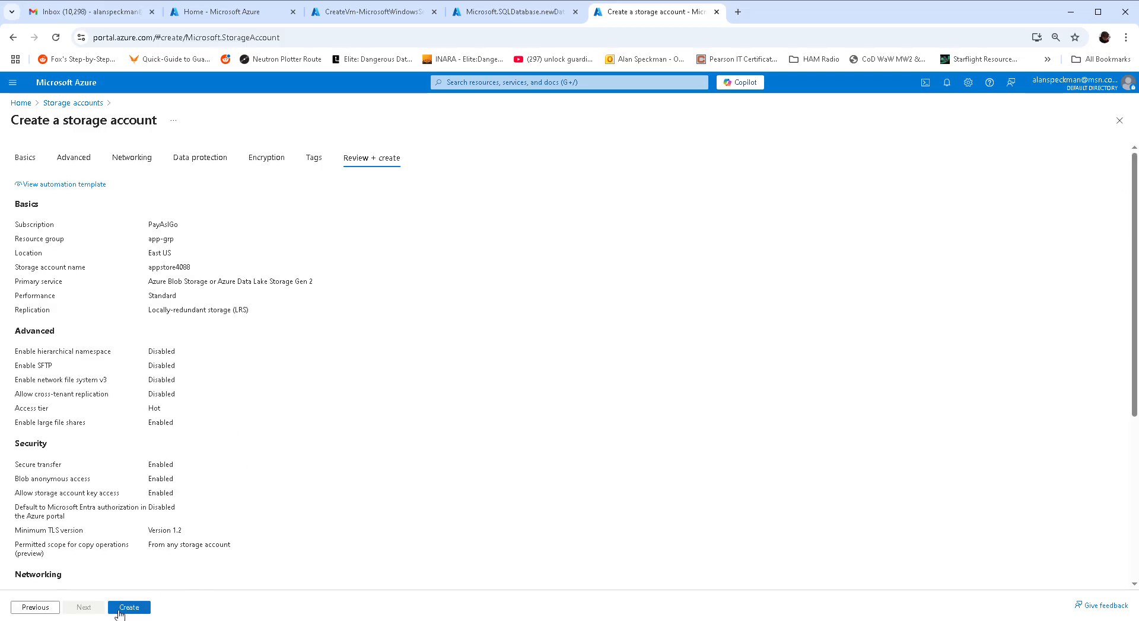
click(128, 608)
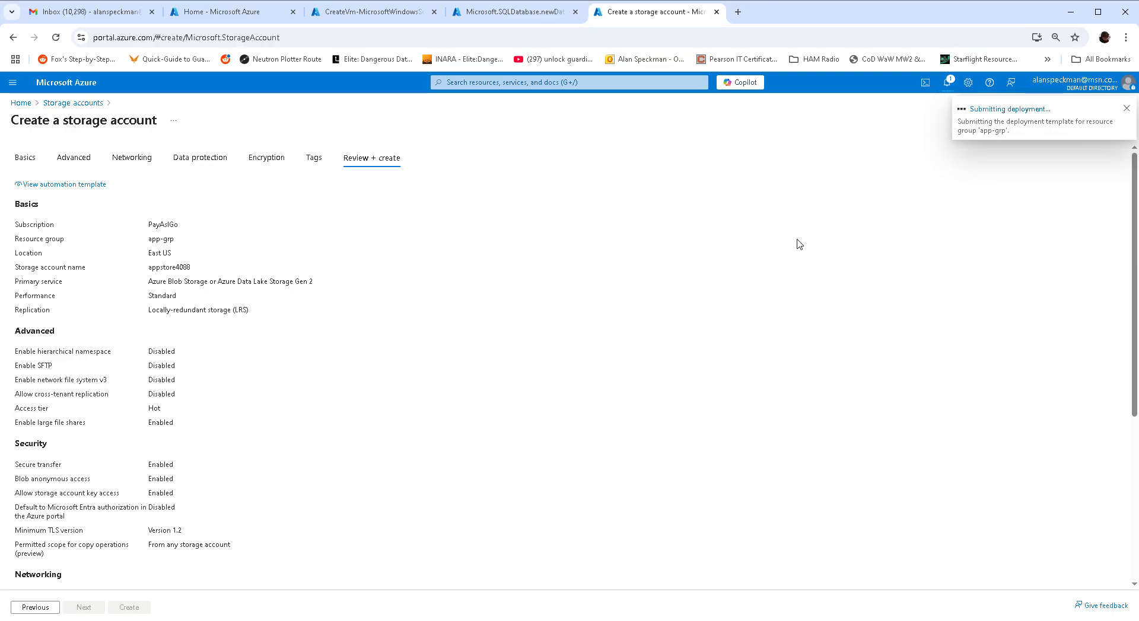
- Open the finished appvm virtual machine and copy its public IP 172.191.138.221
click(498, 16)
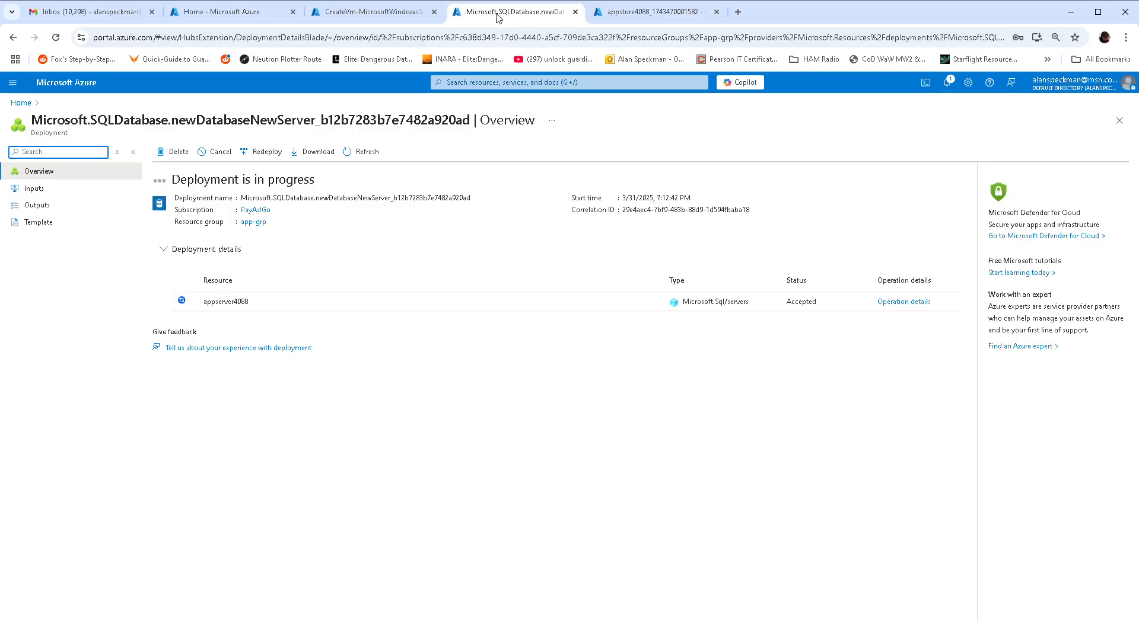
click(375, 13)
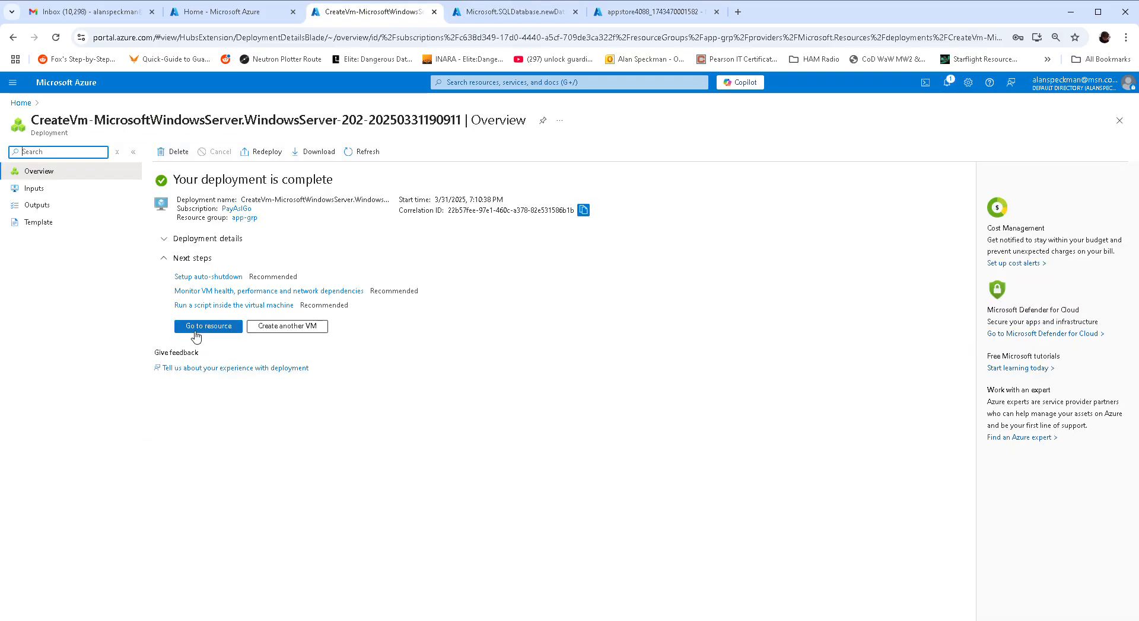
click(196, 332)
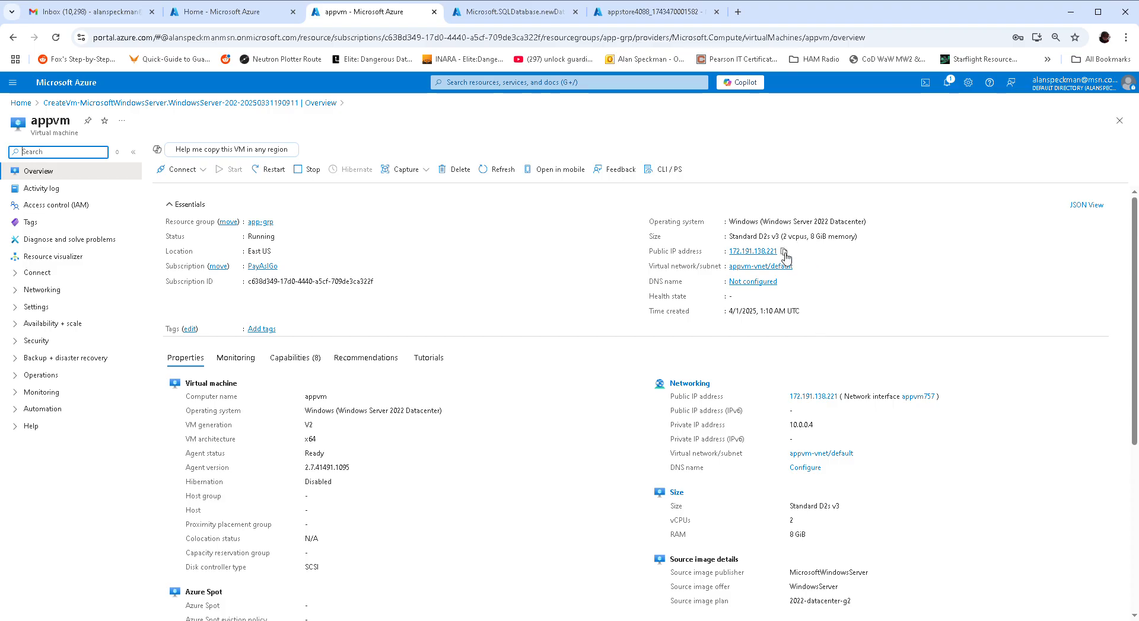
click(785, 281)
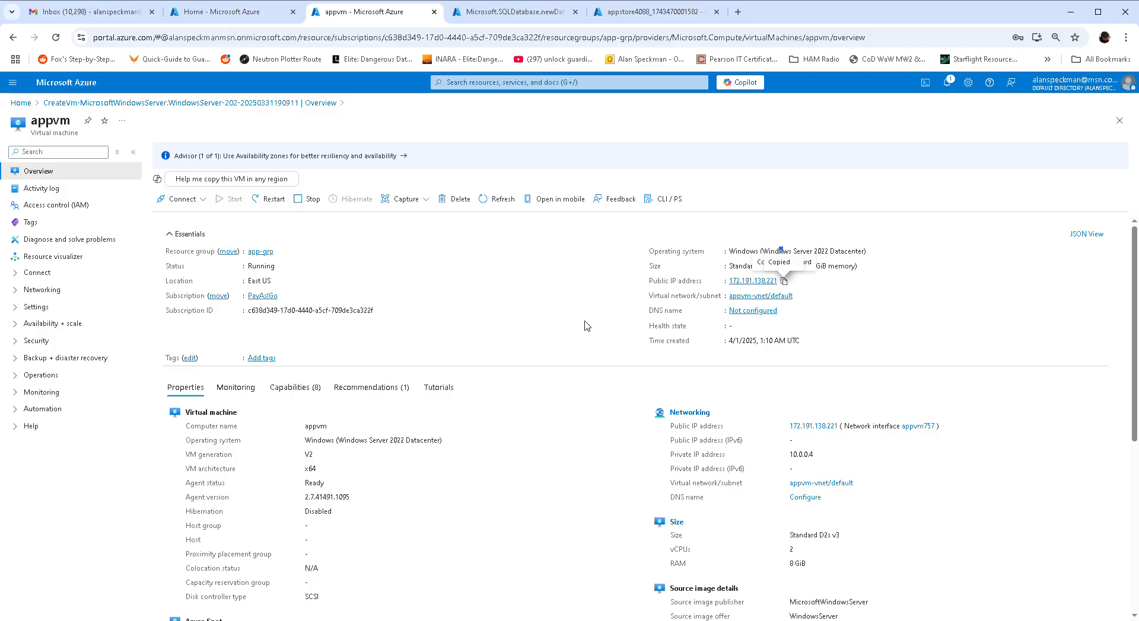
- Save appvm4088 as the public IP's DNS name label, then reopen the appvm virtual machine
click(755, 312)
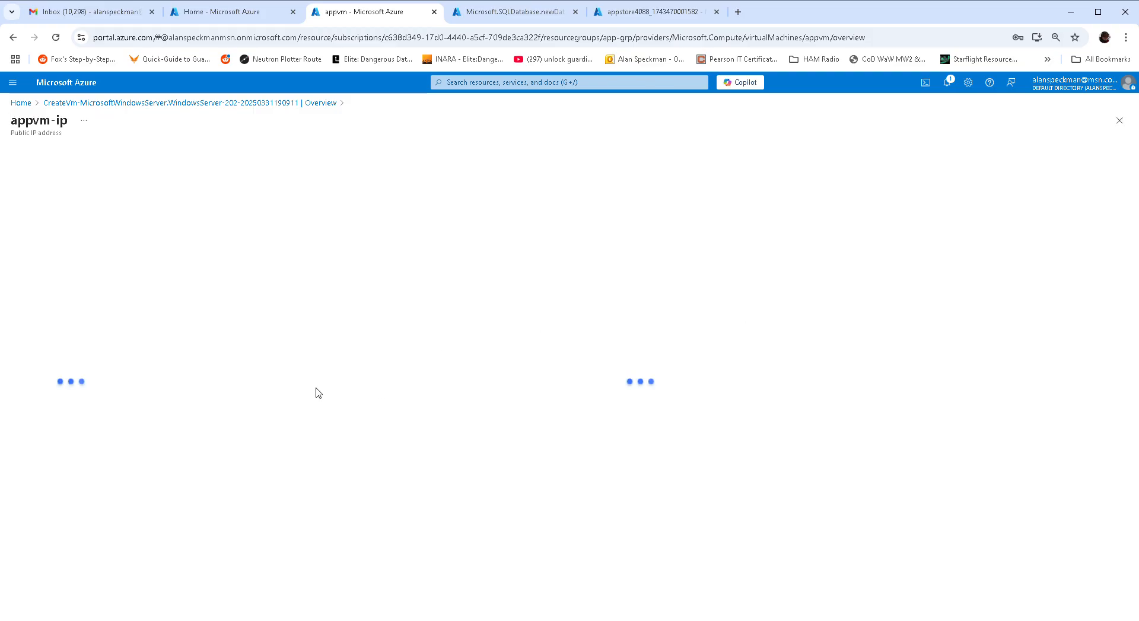
click(196, 278)
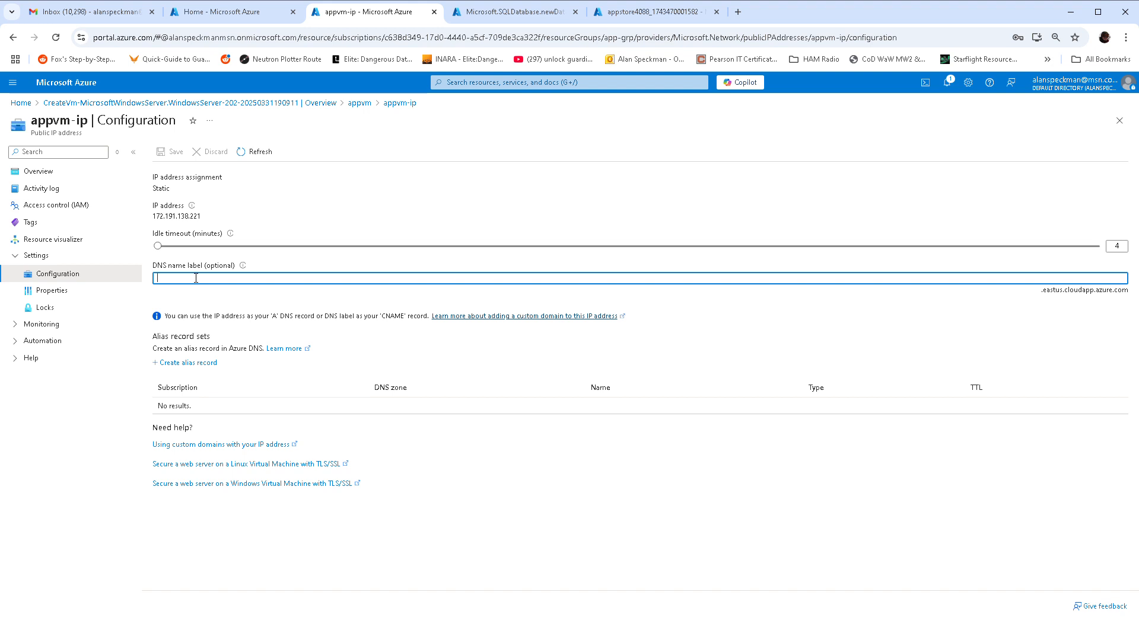
click(221, 305)
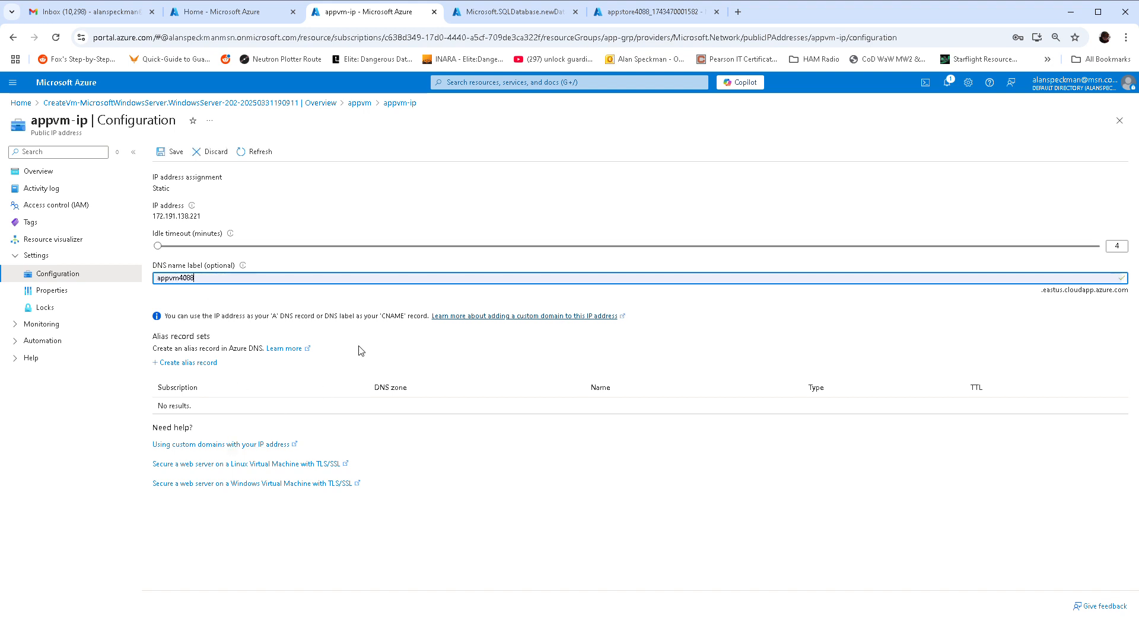
click(171, 152)
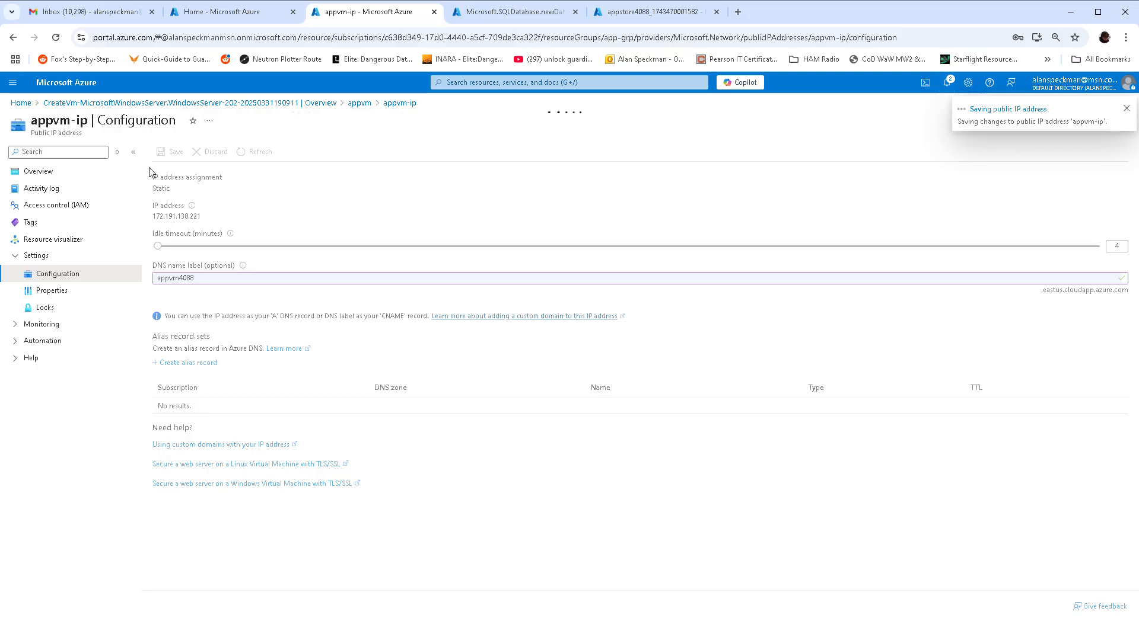
click(145, 104)
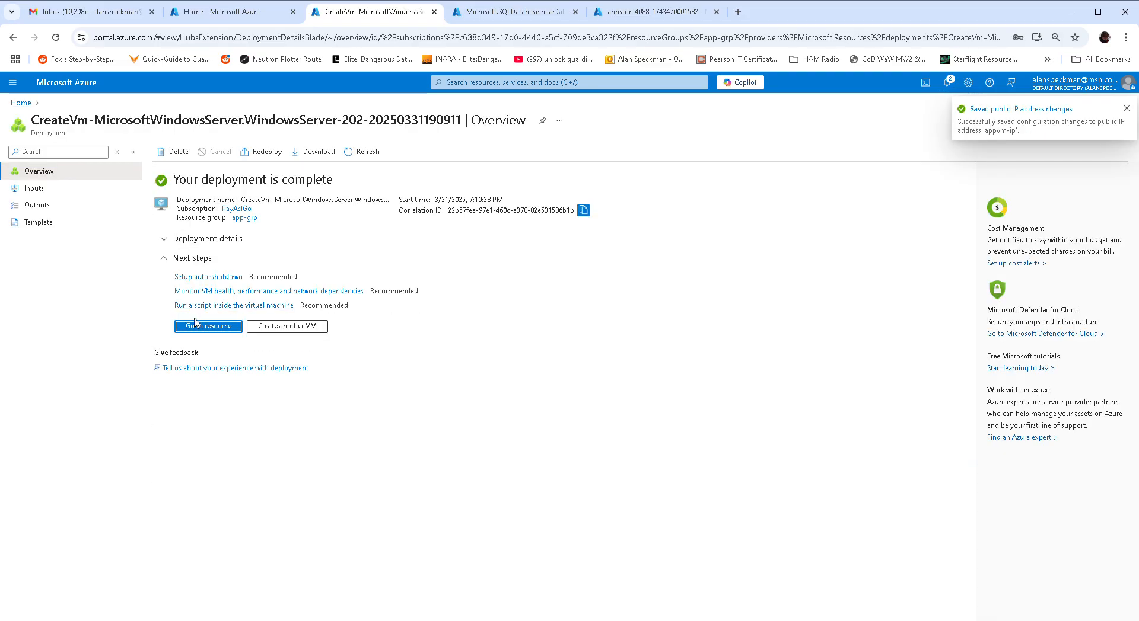
click(196, 336)
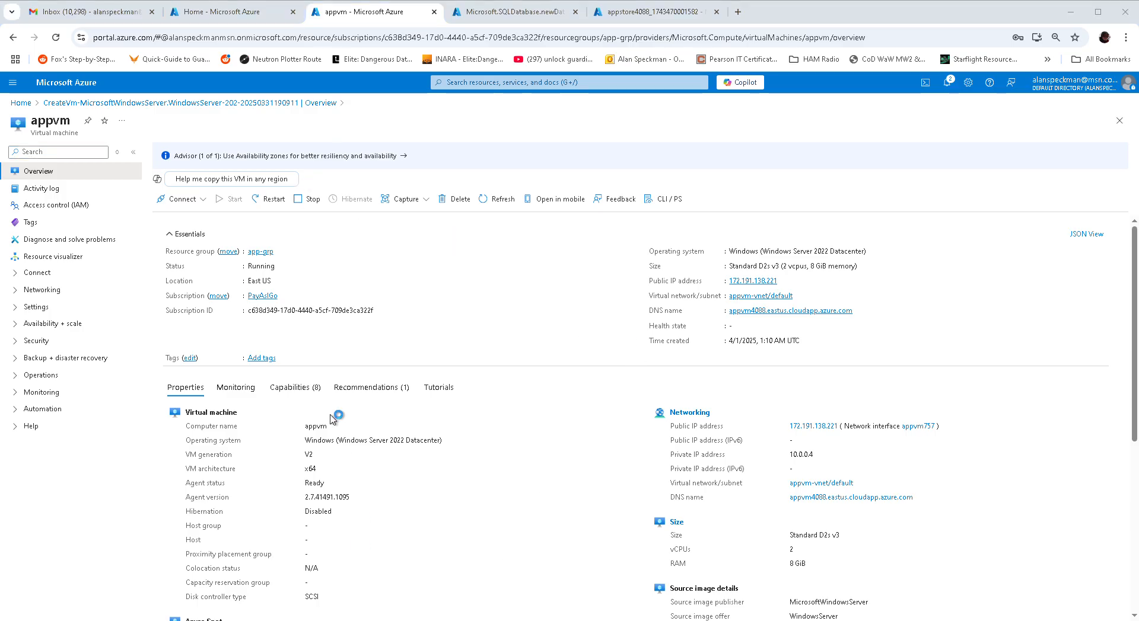
- Open the container list of the appstore4088 storage account
click(684, 6)
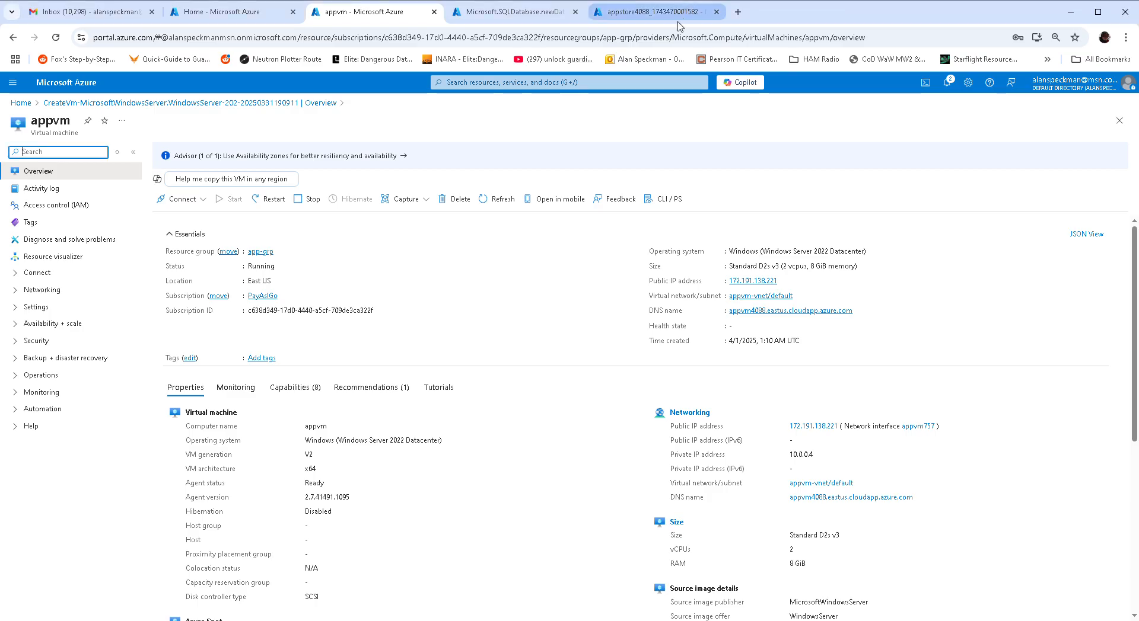
click(527, 12)
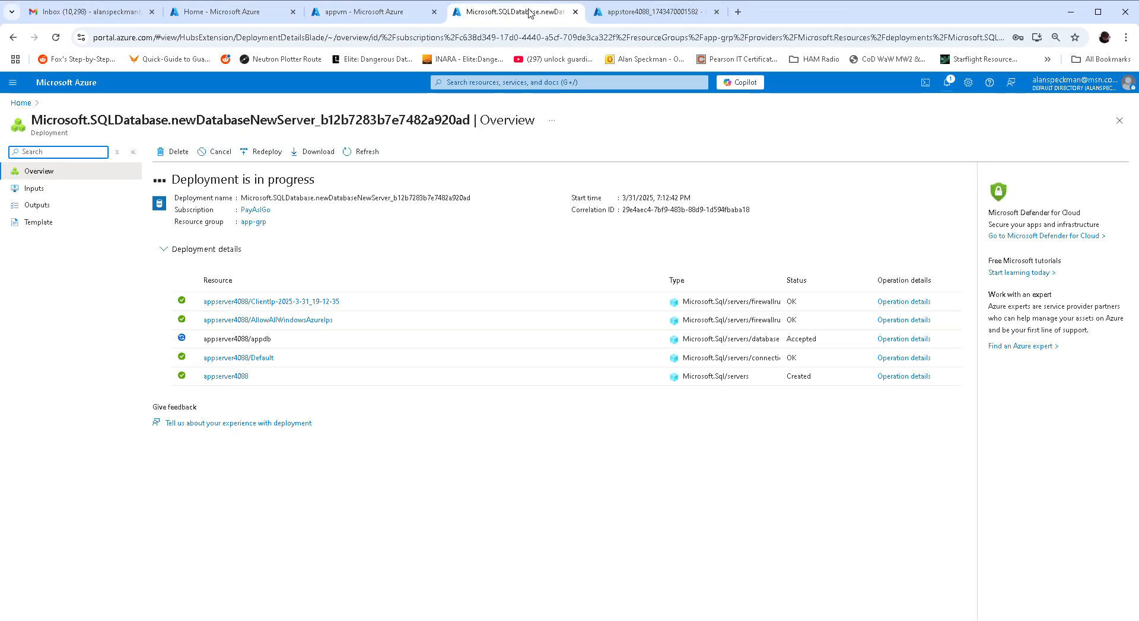
click(653, 12)
click(212, 282)
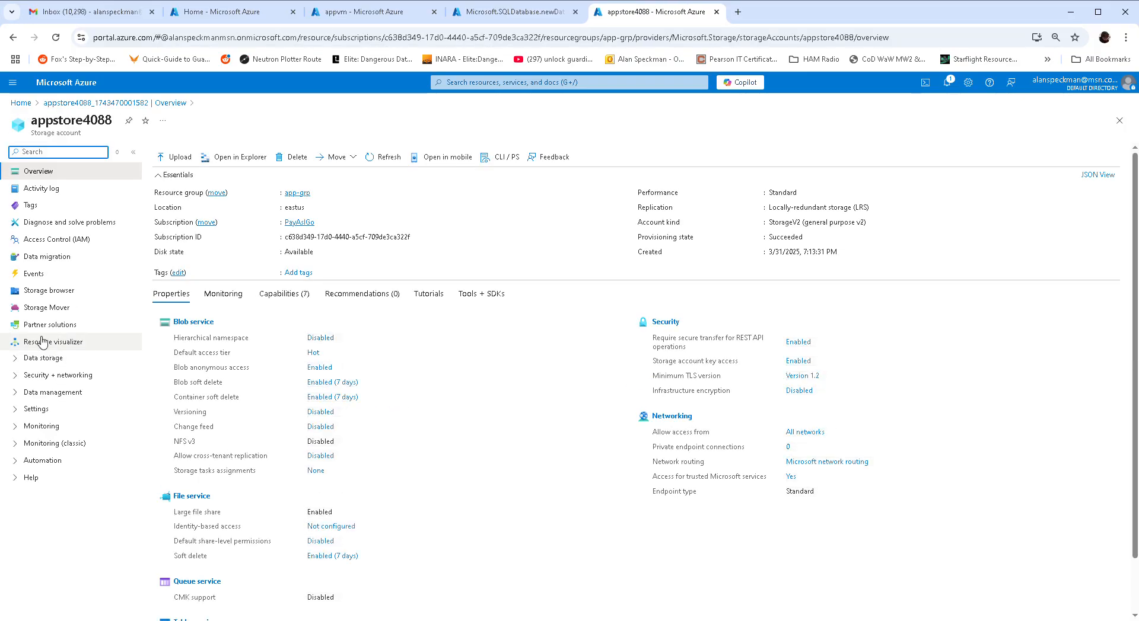
click(42, 357)
click(54, 377)
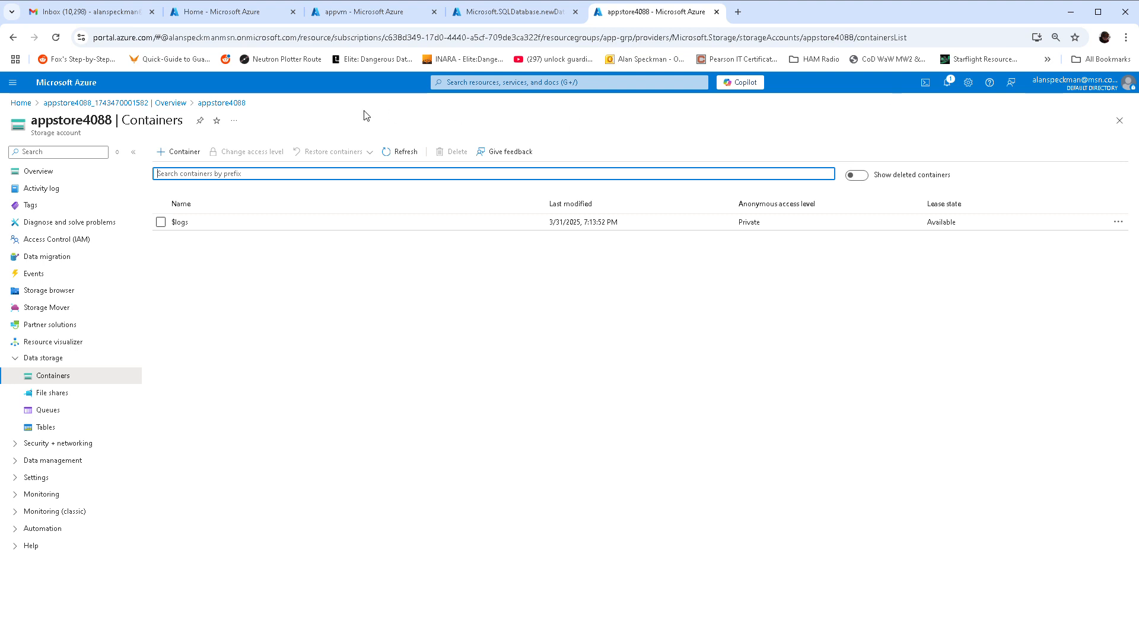
- Create a container named images with Blob-only anonymous read access
click(179, 152)
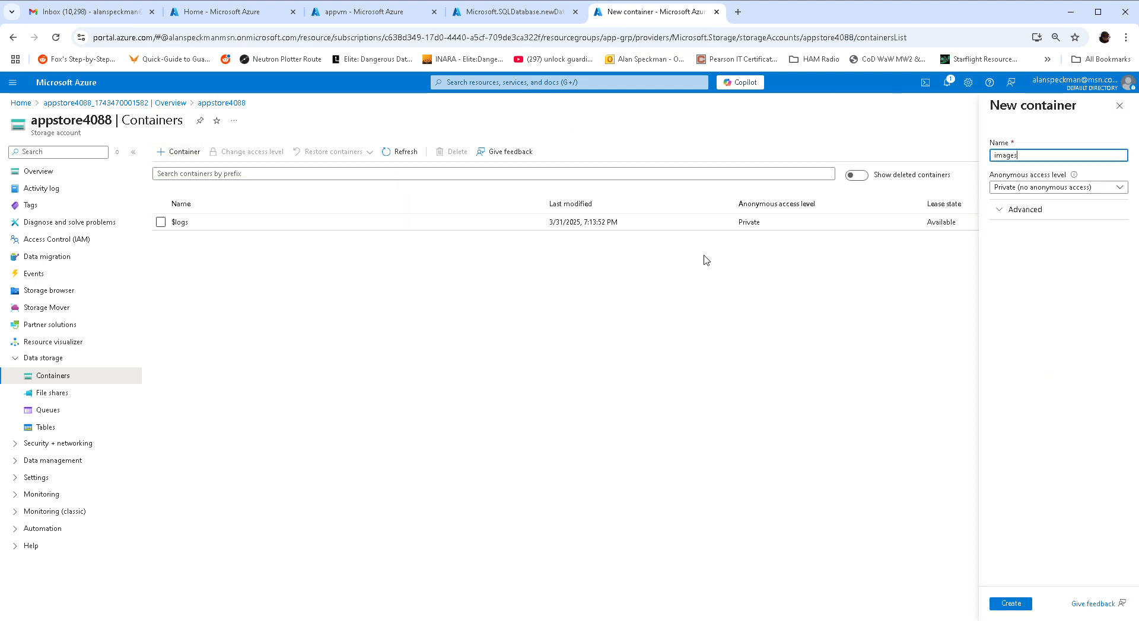
click(1049, 188)
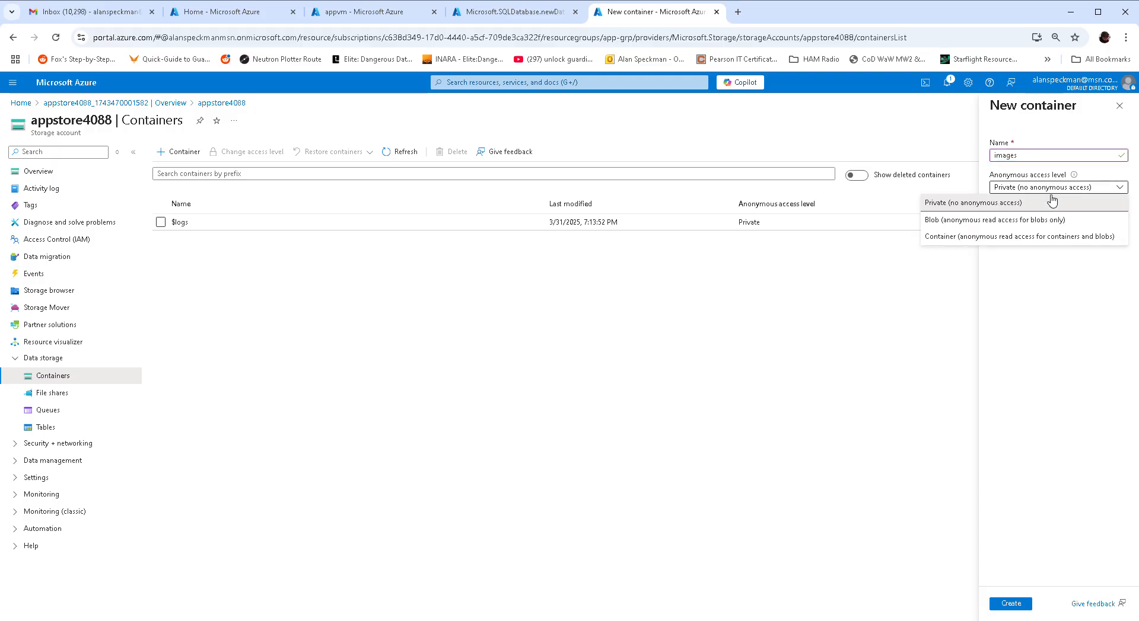
click(1027, 226)
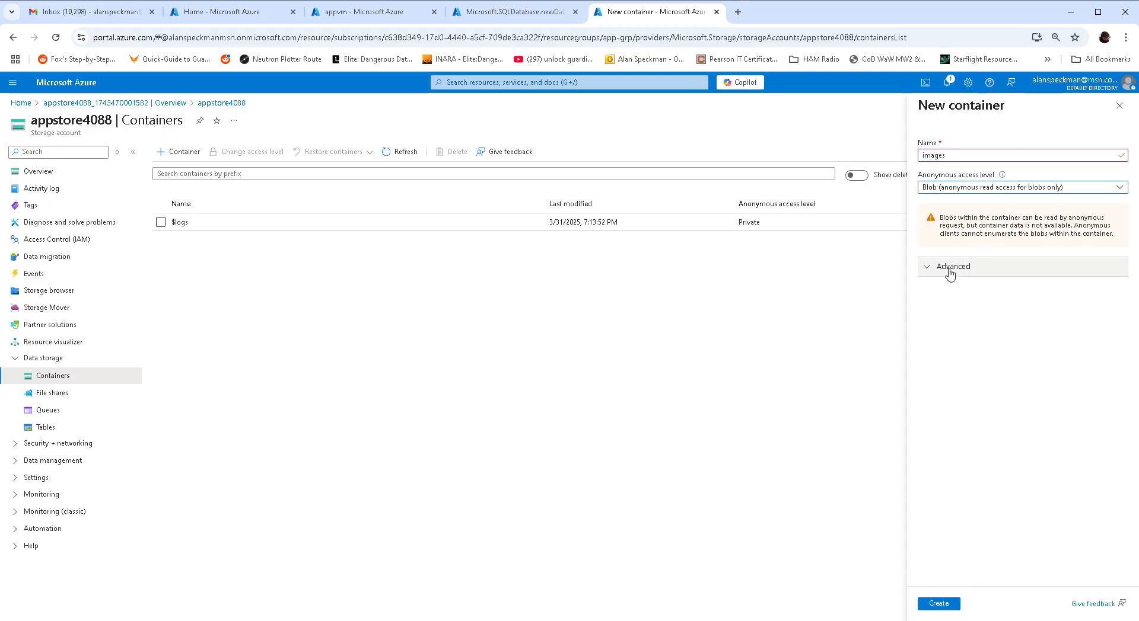
click(939, 603)
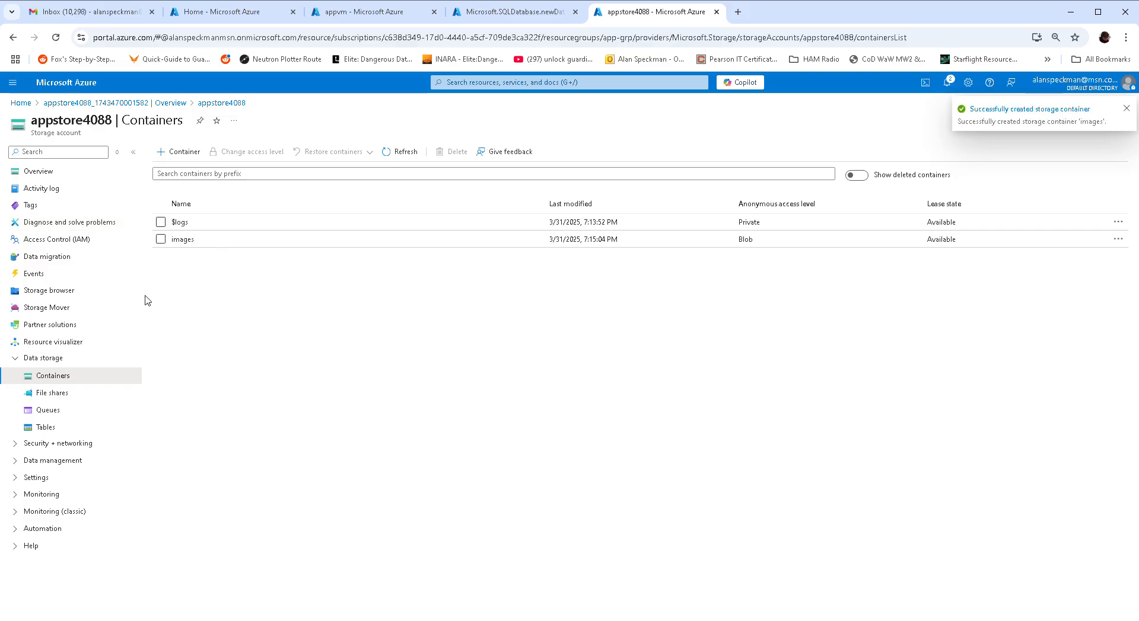
- Upload AZ-204.jpg, DP-203.jpg and DP-900.jpg into the images container
click(183, 240)
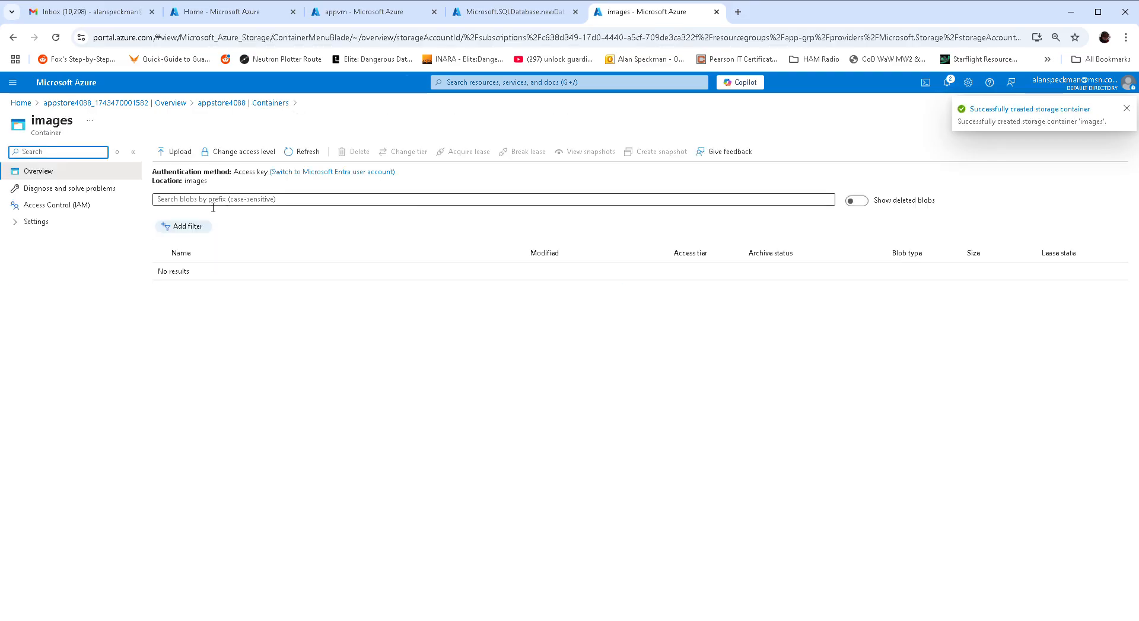
click(175, 152)
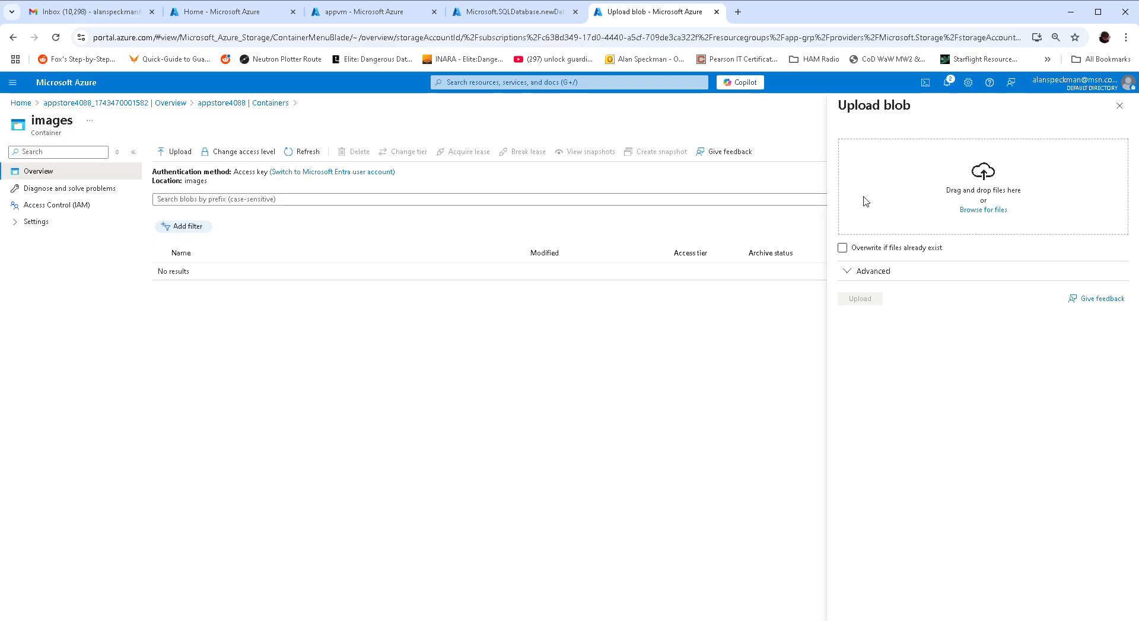
click(976, 211)
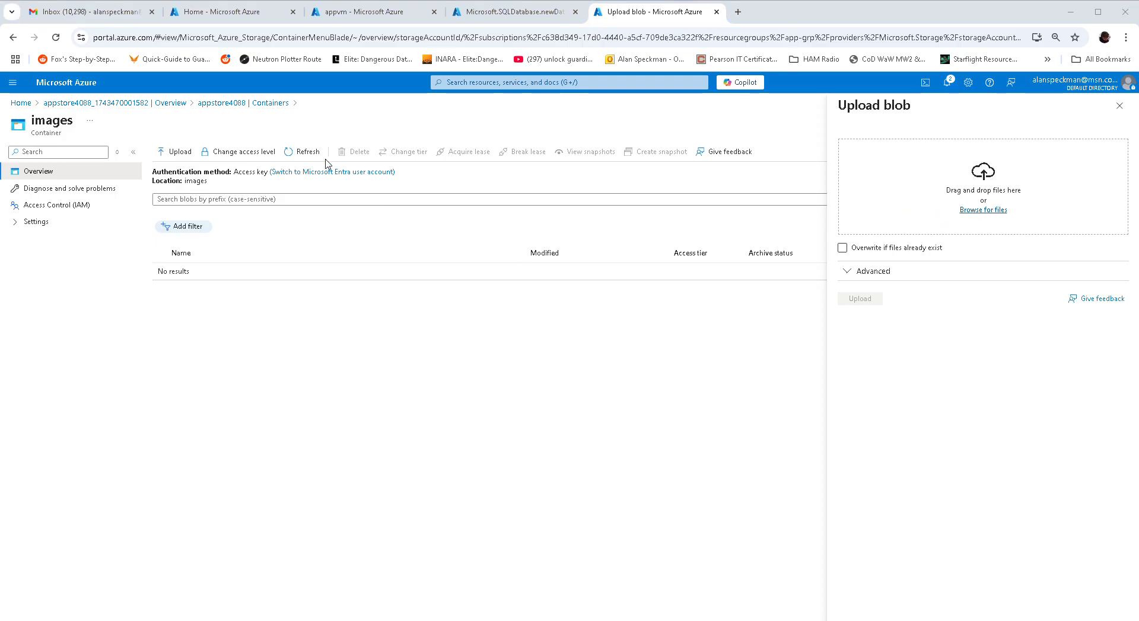
click(462, 260)
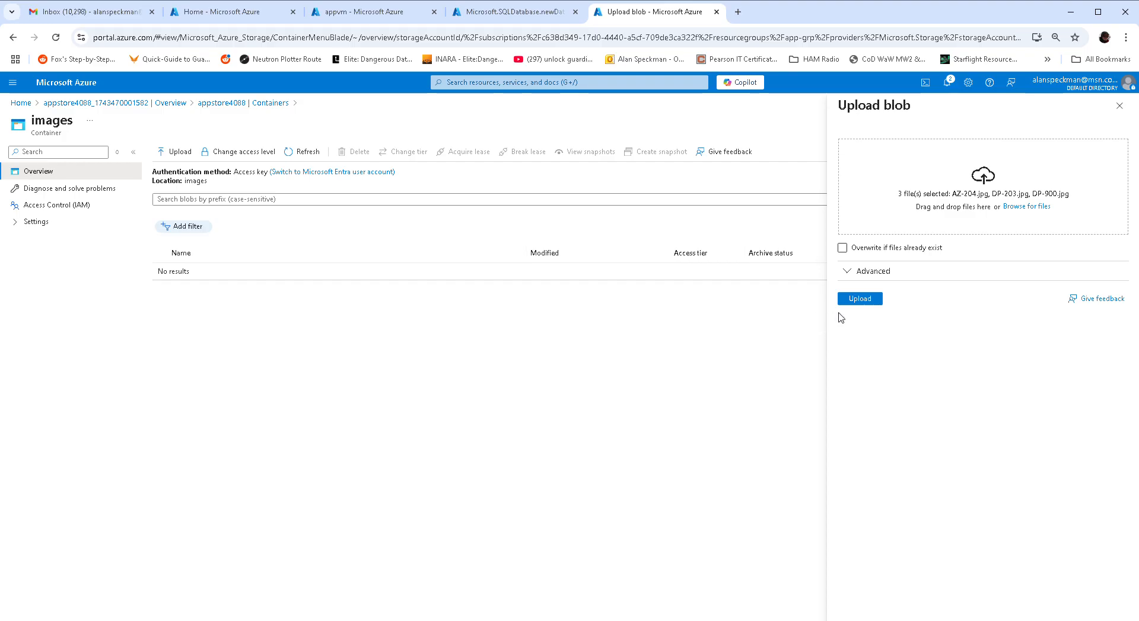
click(854, 300)
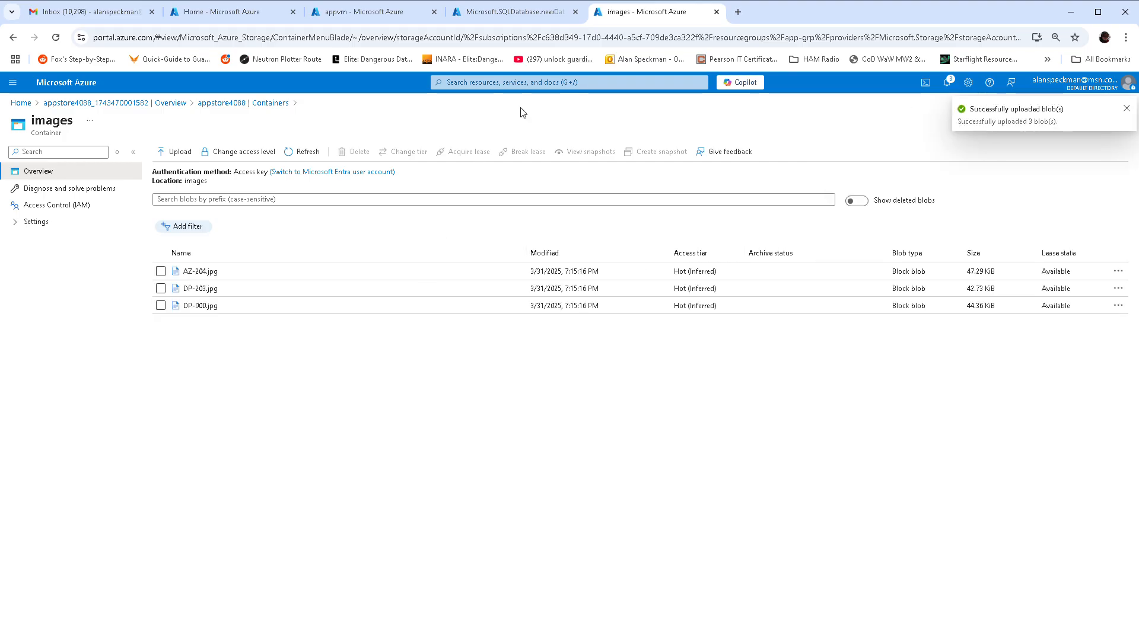
click(515, 12)
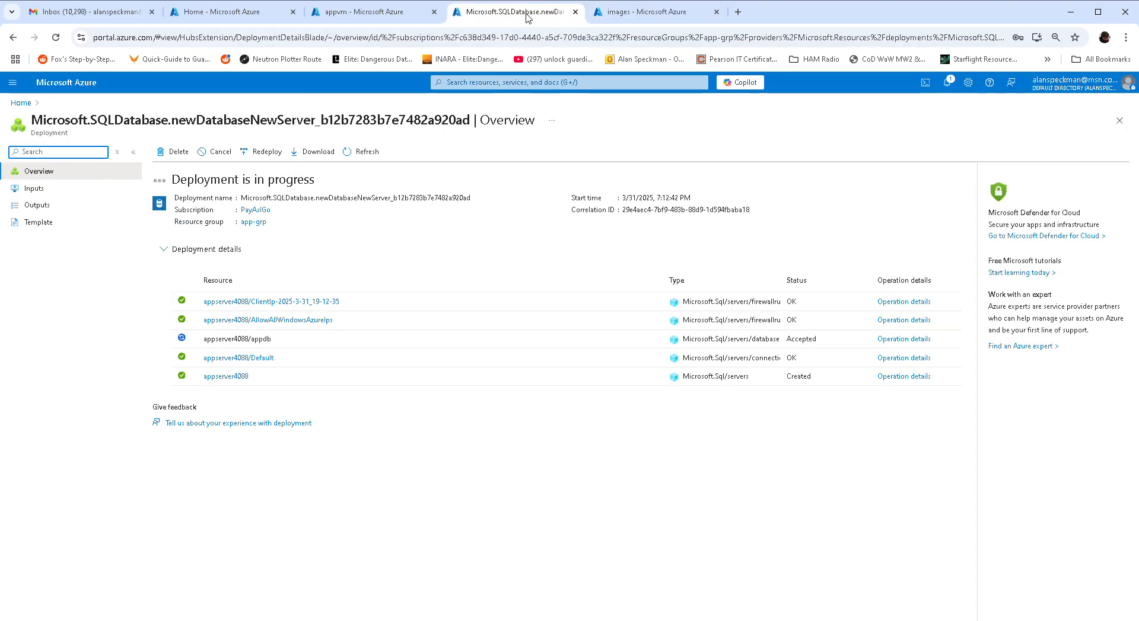
- Wait for the appdb deployment to complete, then open the database's overview page
click(408, 14)
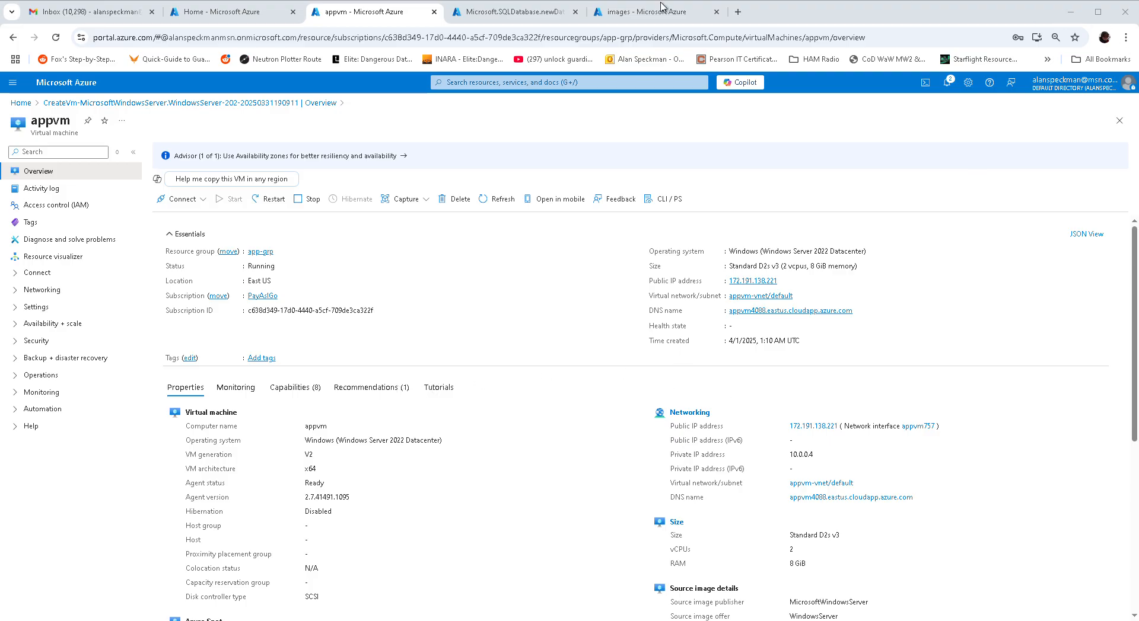
click(688, 8)
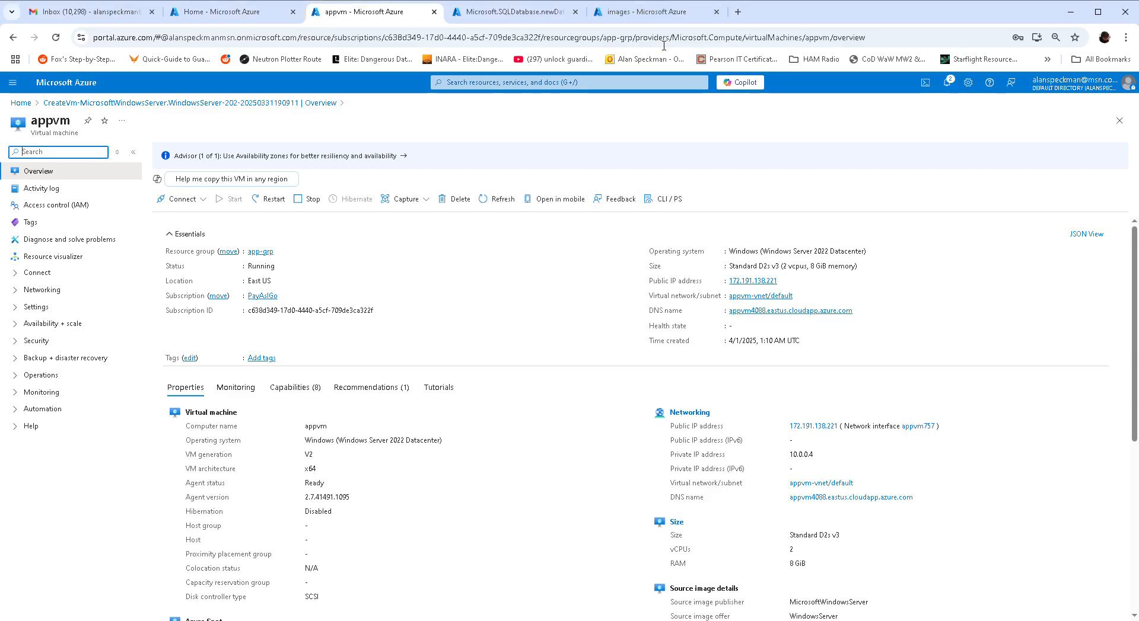
click(497, 16)
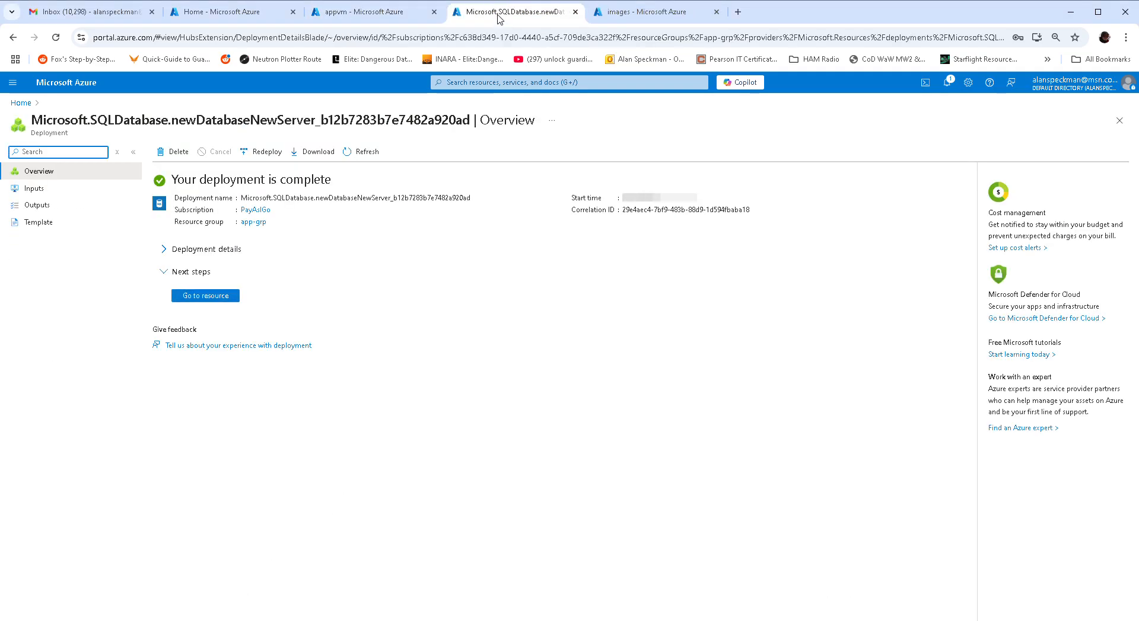
click(182, 298)
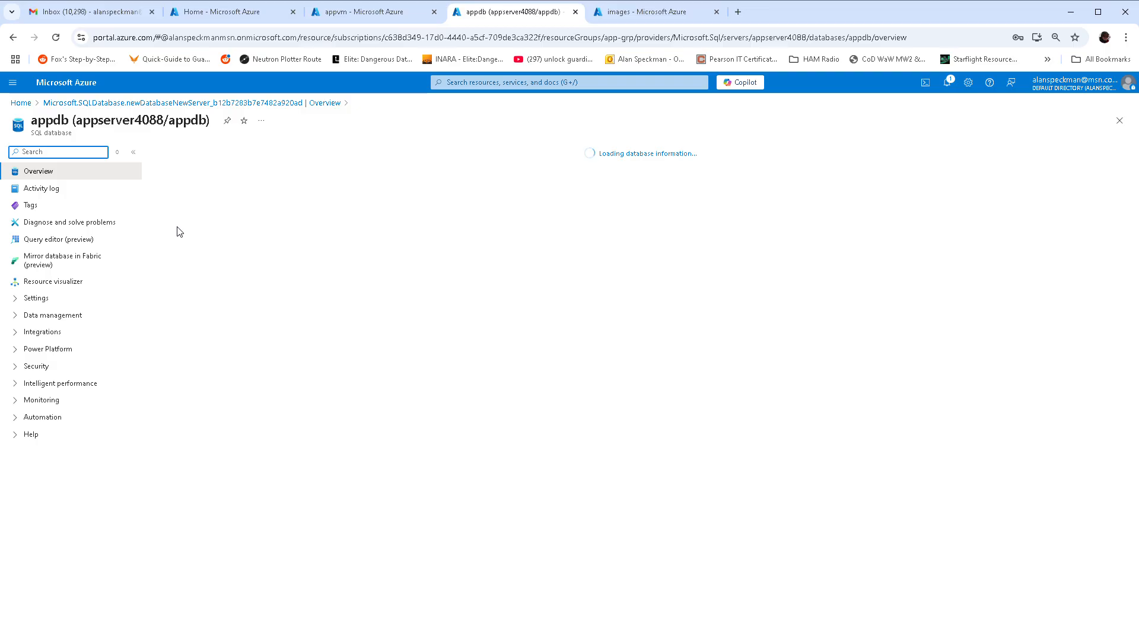
- Log in to appdb's Query editor (preview) with the SQL server login and password
click(69, 241)
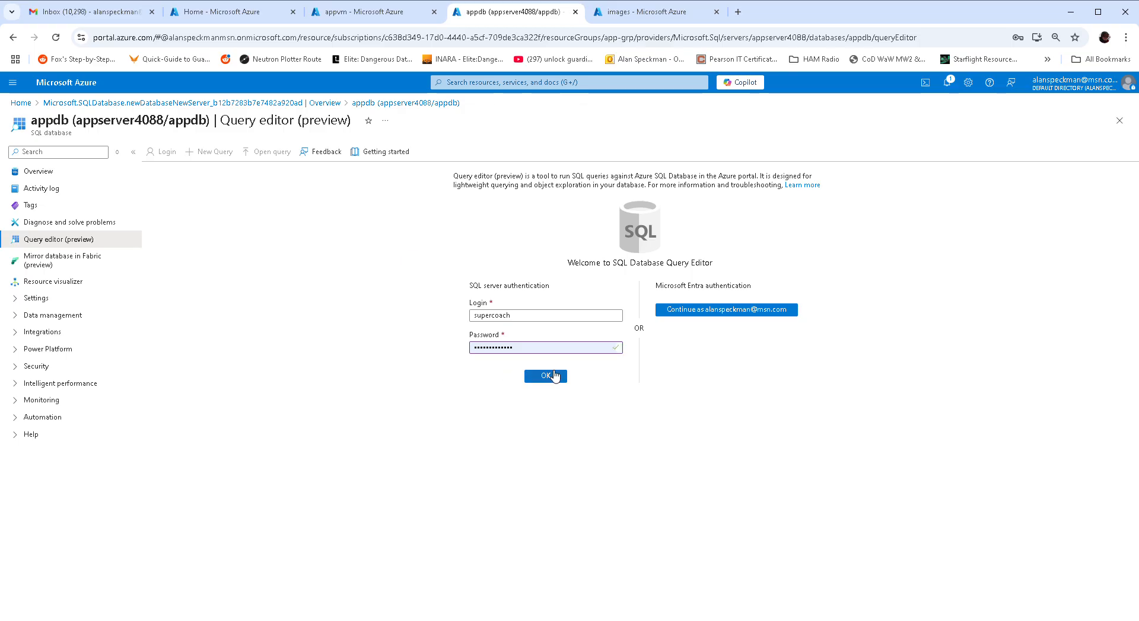
click(551, 377)
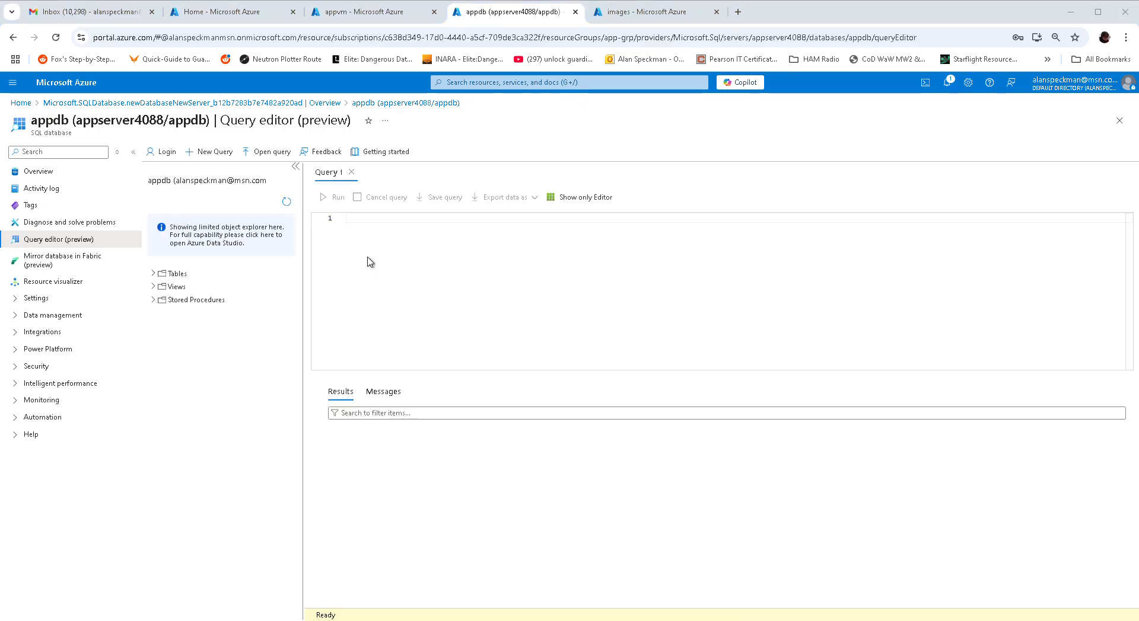
click(548, 323)
click(797, 182)
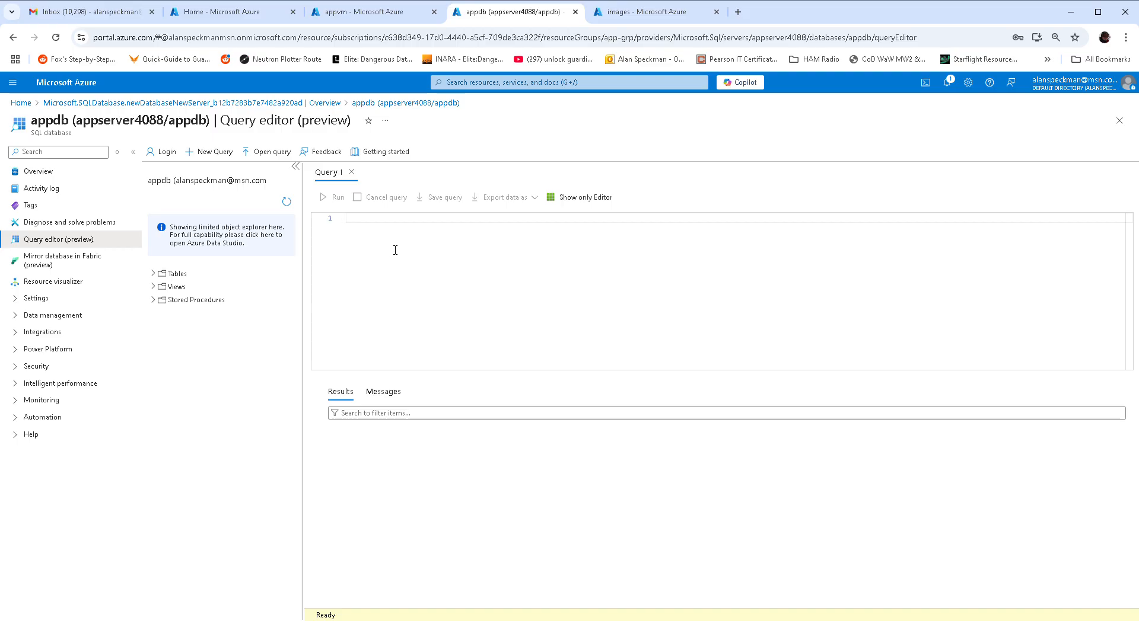
text(CREATE TABLE Course     (         CourseID int,         ExamImage varchar(1000),         CourseName varchar(1000),         Rating numeric(2,1)     );      INSERT INTO Course(CourseID, ExamImage, CourseName, Rating) VALUES(1, 'https://appstore4088.blob.core.windows.net/images/AZ-204.jpg', 'AZ-204 Developing Azure solutions', 4.5)     INSERT INTO Course(CourseID, ExamImage, CourseName, Rating) VALUES(2, 'https://appstore4088.blob.core.windows.net/images/DP-900.jpg', 'DP-900 Azure Data Fundamentals', 4.6)     INSERT INTO Course(CourseID, ExamImage, CourseName, Rating) VALUES(3, 'https://appstore4088.blob.core.windows.net/images/DP-203.jpg', 'DP-203 Azure Data Engineer', 4.7)  SELECT * FROM Course;)
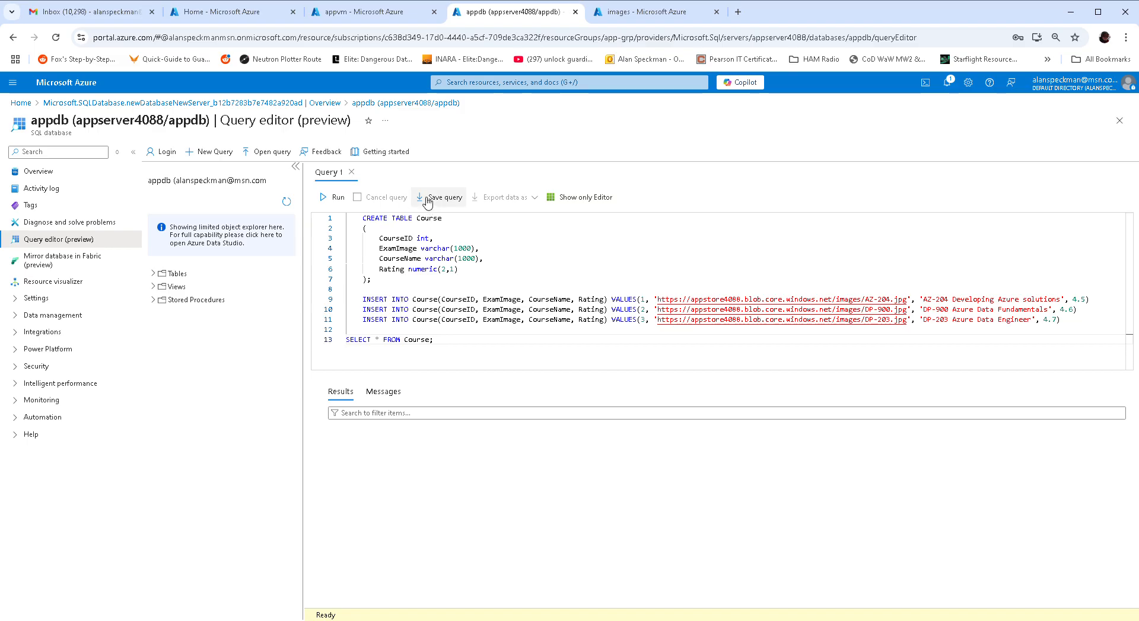
click(329, 198)
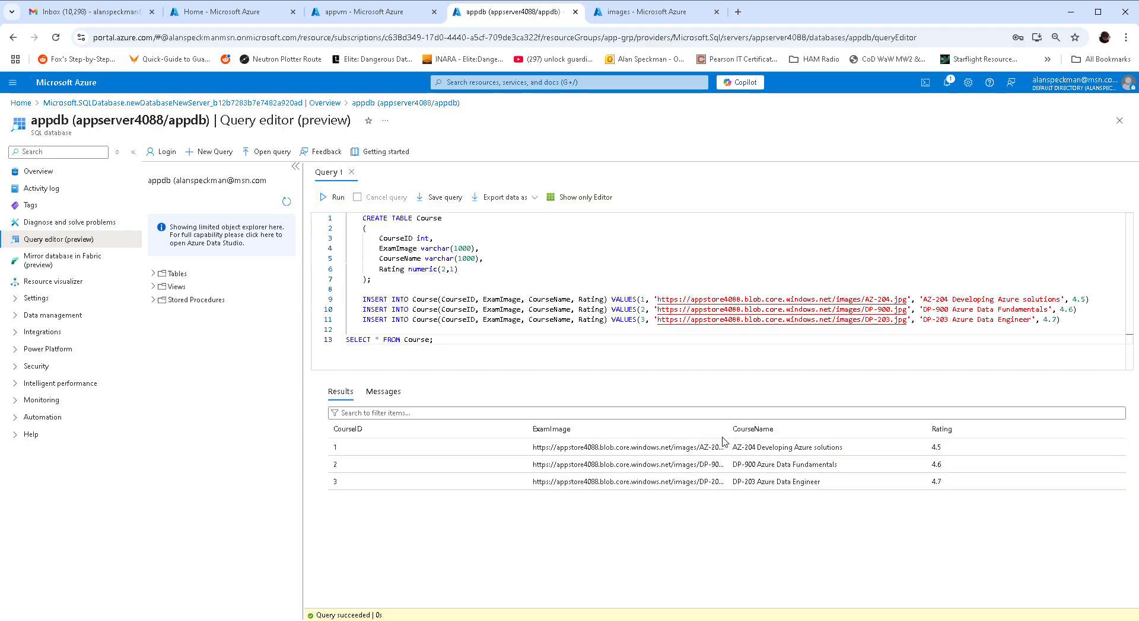
click(617, 14)
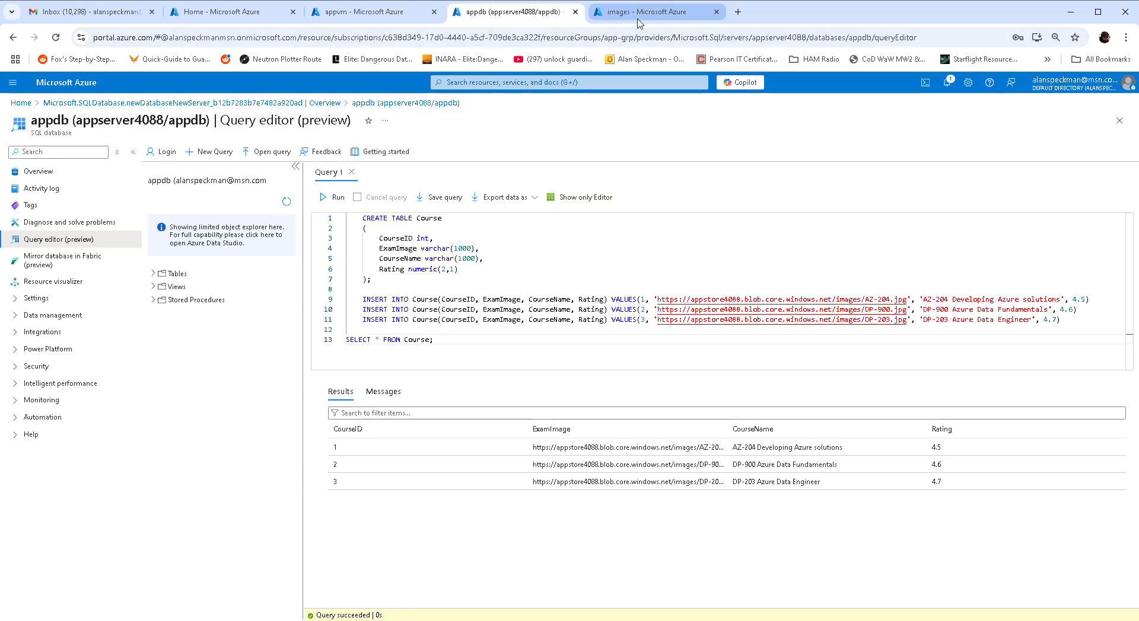
click(513, 12)
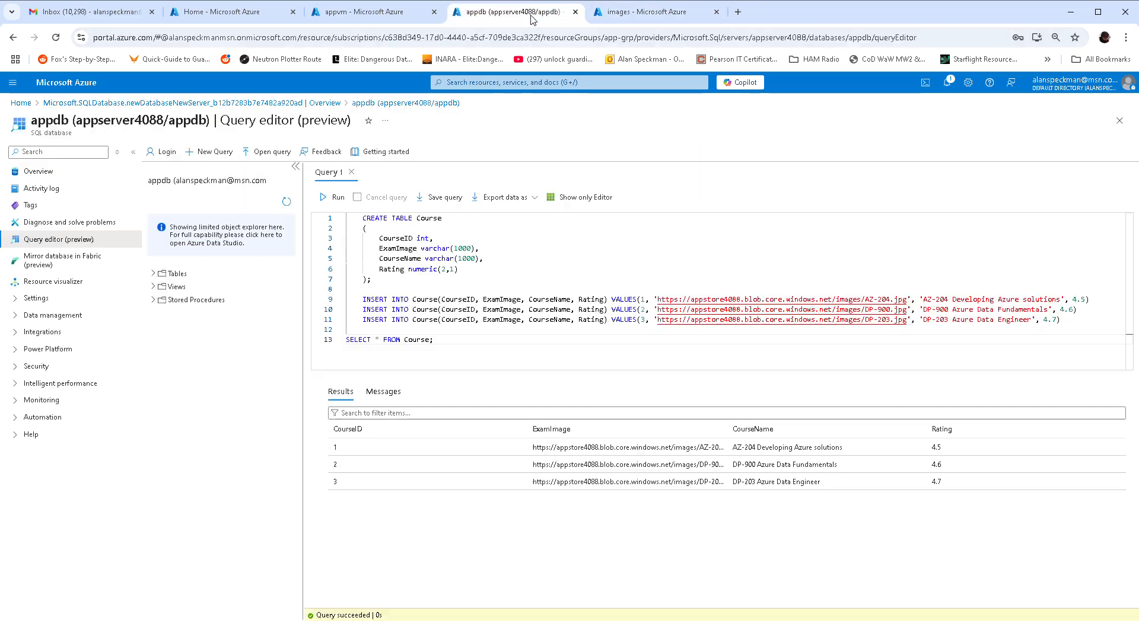
- Show the appvm overview and open its network settings for appvm-nsg
click(377, 16)
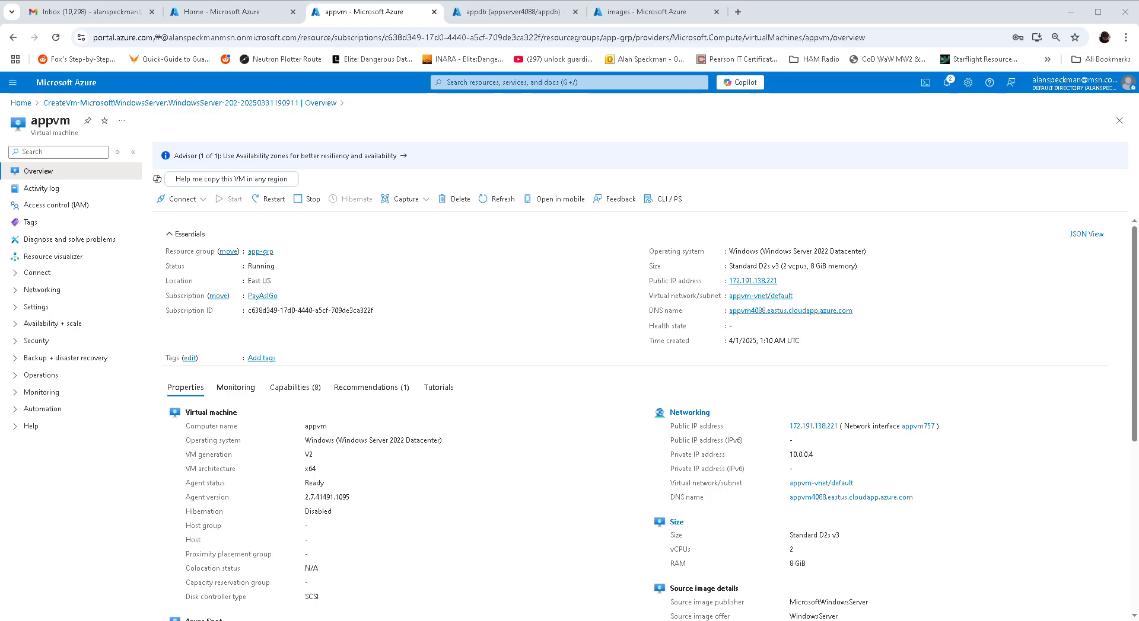
click(689, 413)
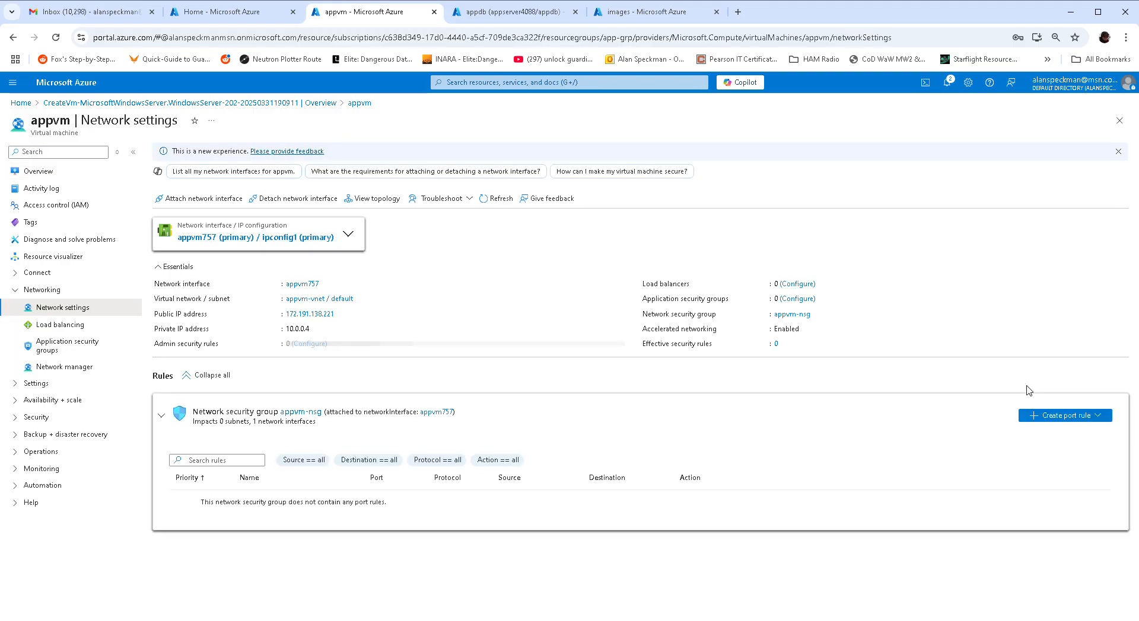
- Add an inbound port rule allowing destination port 8172 on appvm-nsg
click(1049, 417)
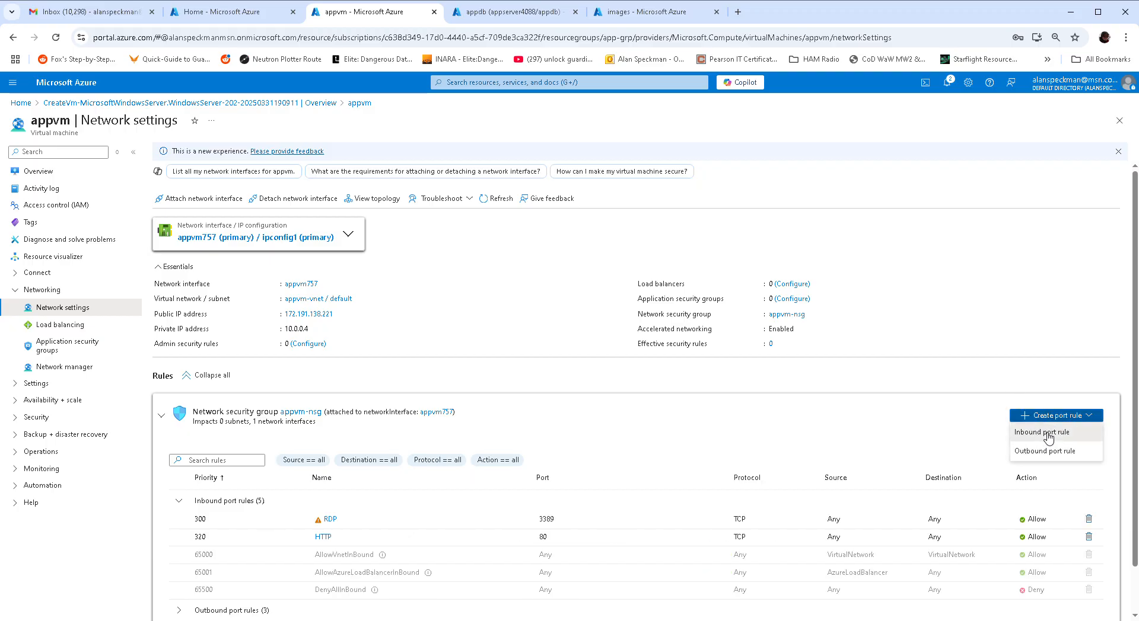
click(1048, 430)
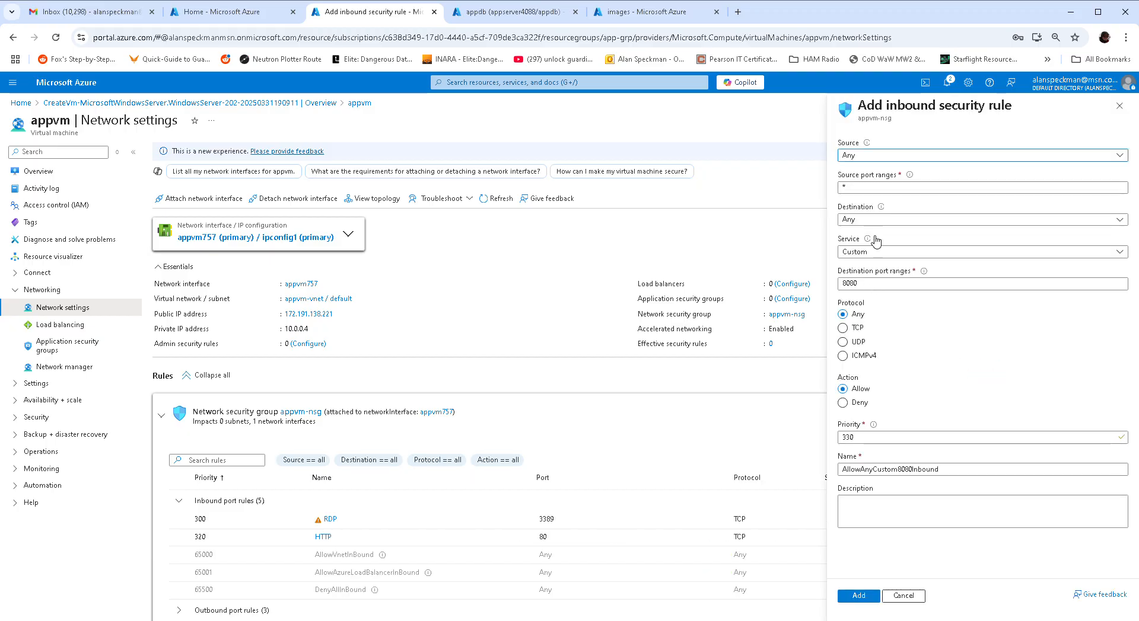
double_click(876, 286)
text(8172)
click(866, 598)
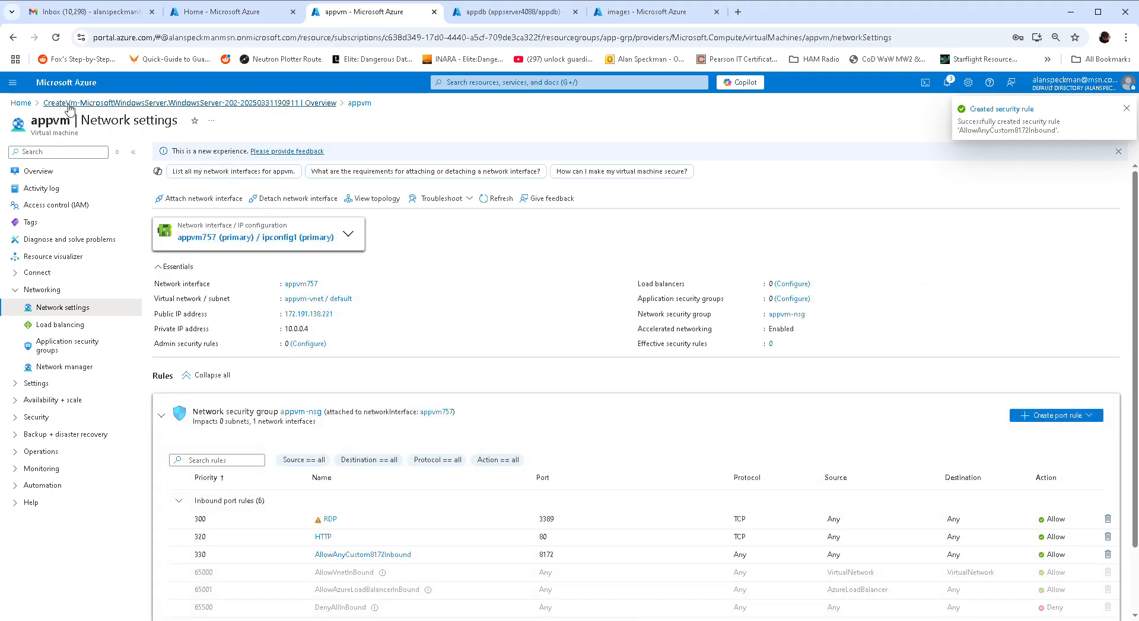
- Copy appvm's DNS name from its overview and open a blank browser tab
click(70, 104)
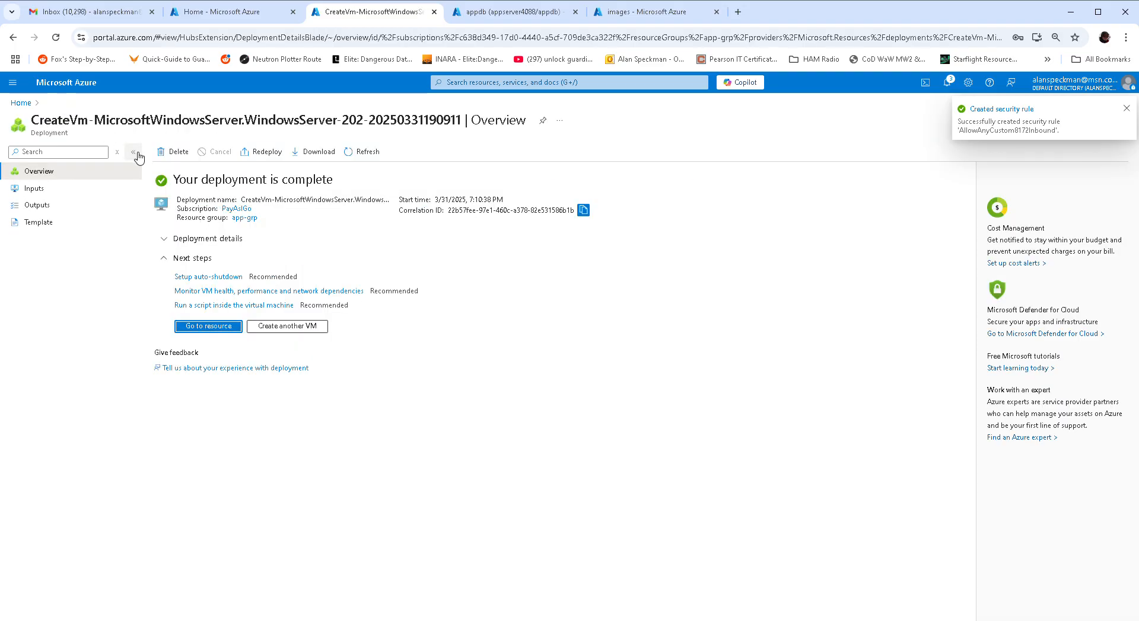
click(205, 329)
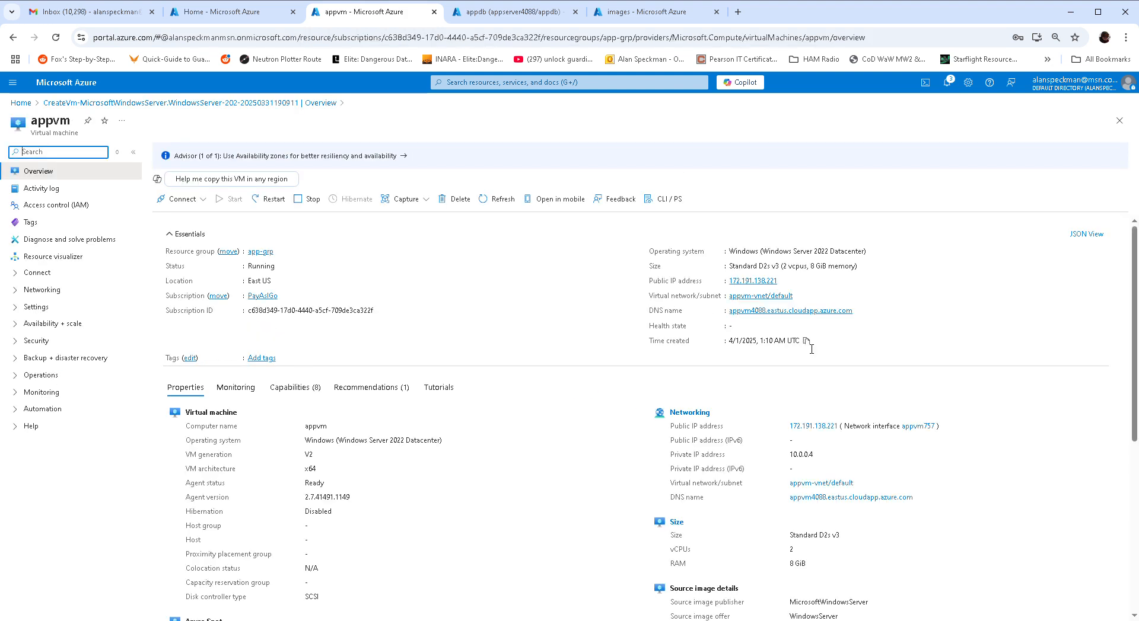
click(859, 311)
click(736, 13)
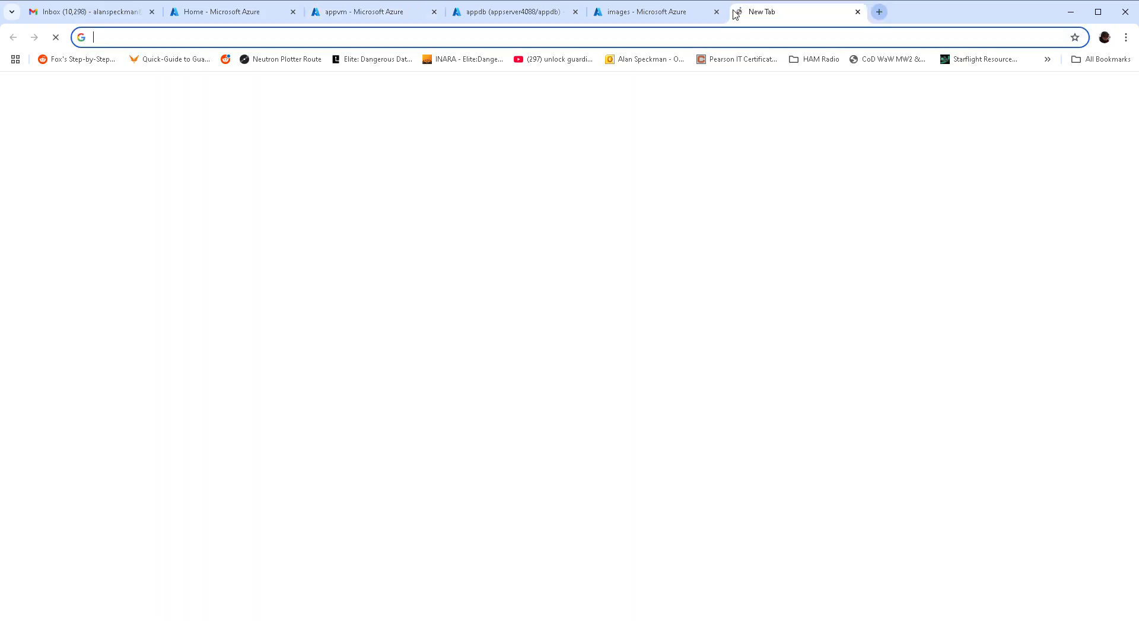
- Load appvm4088.eastus.cloudapp.azure.com in the new tab to bring up the default IIS welcome page
key(ctrl+v)
key(Return)
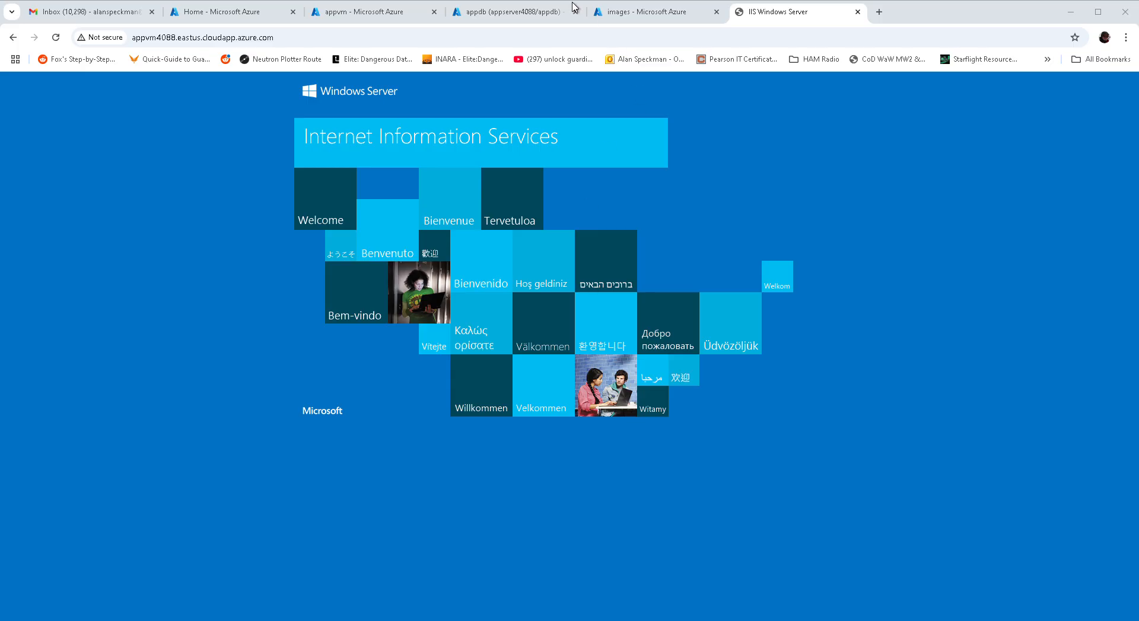
- Reload the appvm4088 page until the sqlapp 'list of Courses' page with three courses appears
click(686, 8)
click(705, 191)
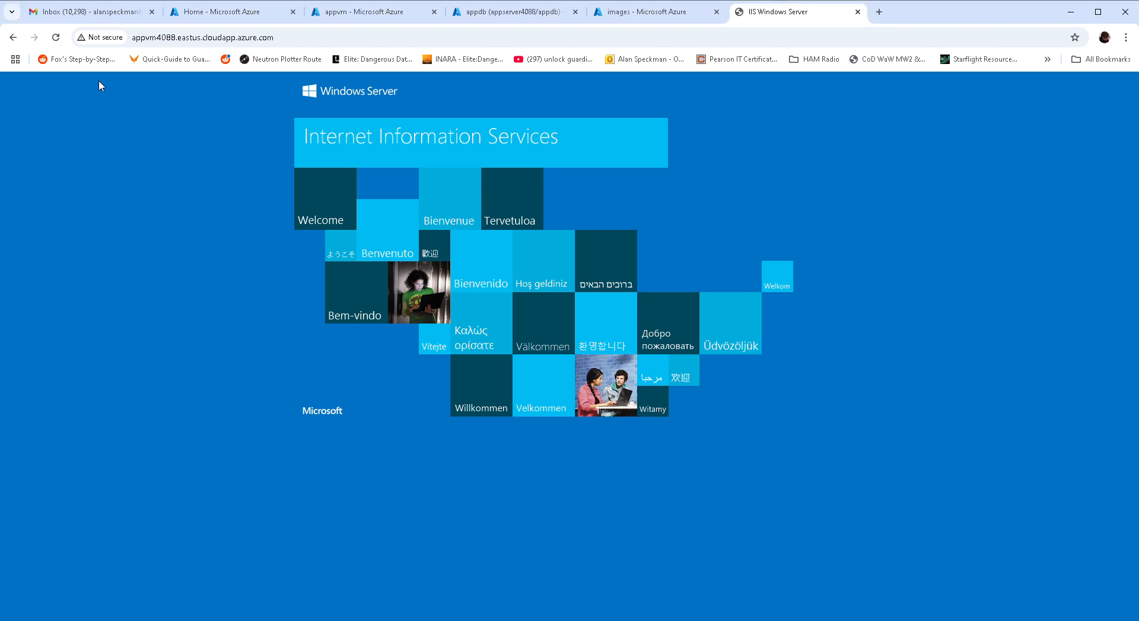
click(56, 37)
click(55, 42)
- Reload the VM page once more, then show the images container's AZ-204, DP-203 and DP-900 blobs
click(56, 41)
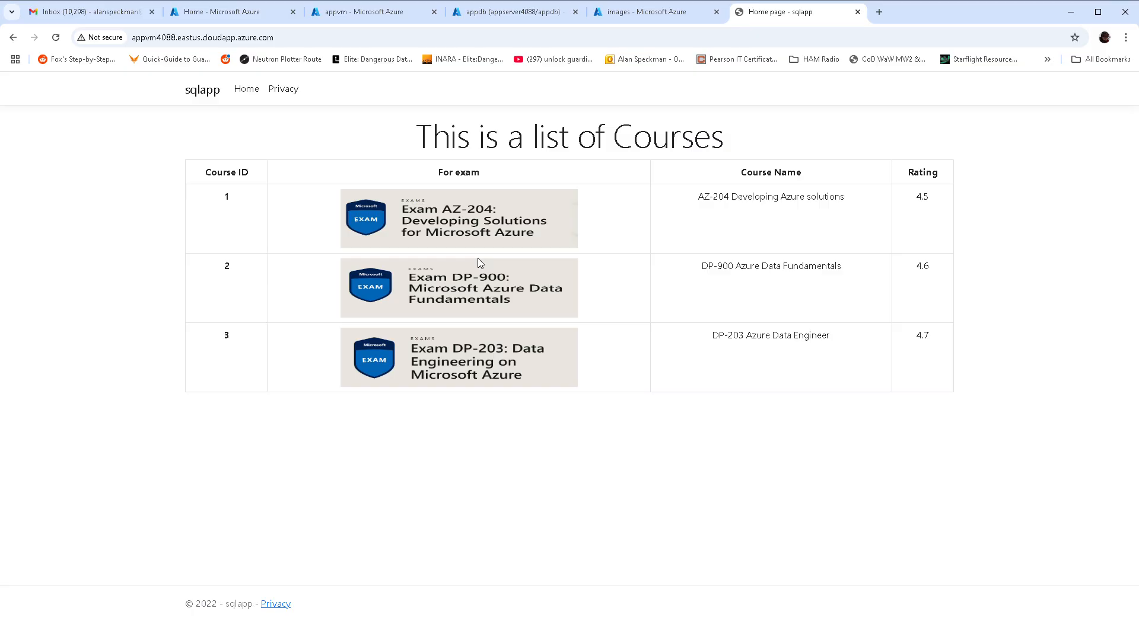
click(599, 11)
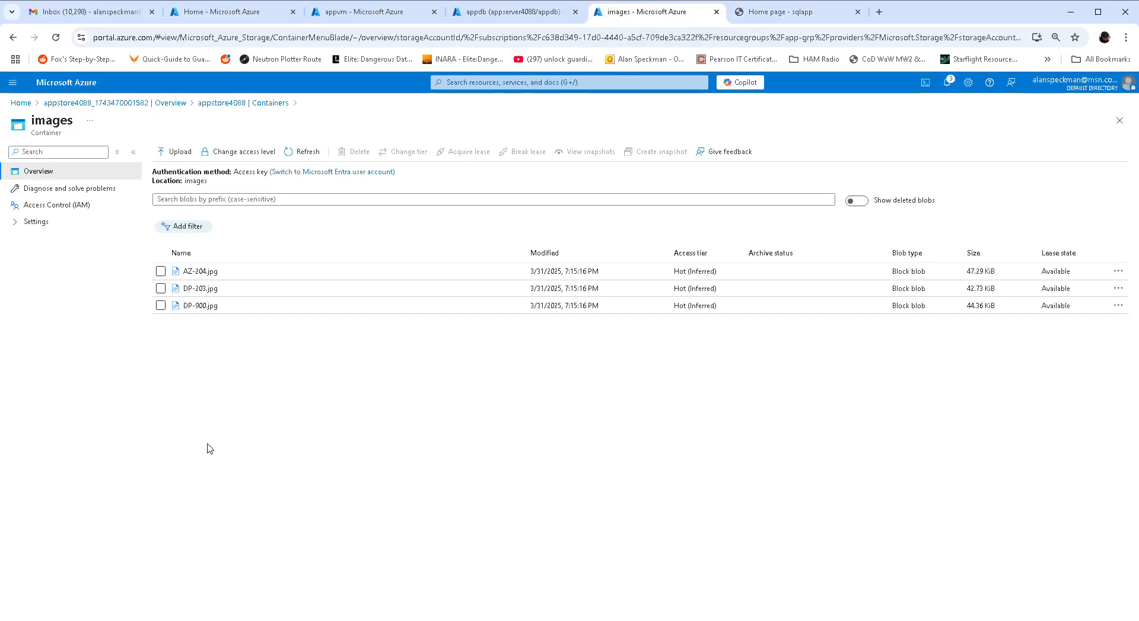
- Compare the AZ-204 image URL in the appdb insert script with the AZ-204 course on the sqlapp page
click(747, 21)
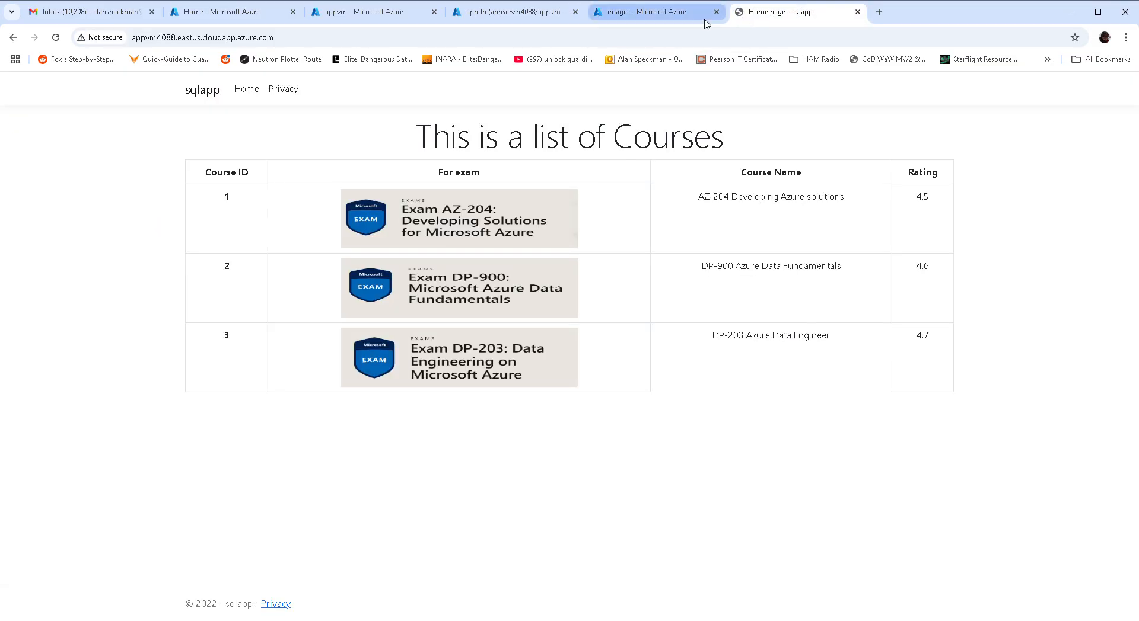
click(513, 12)
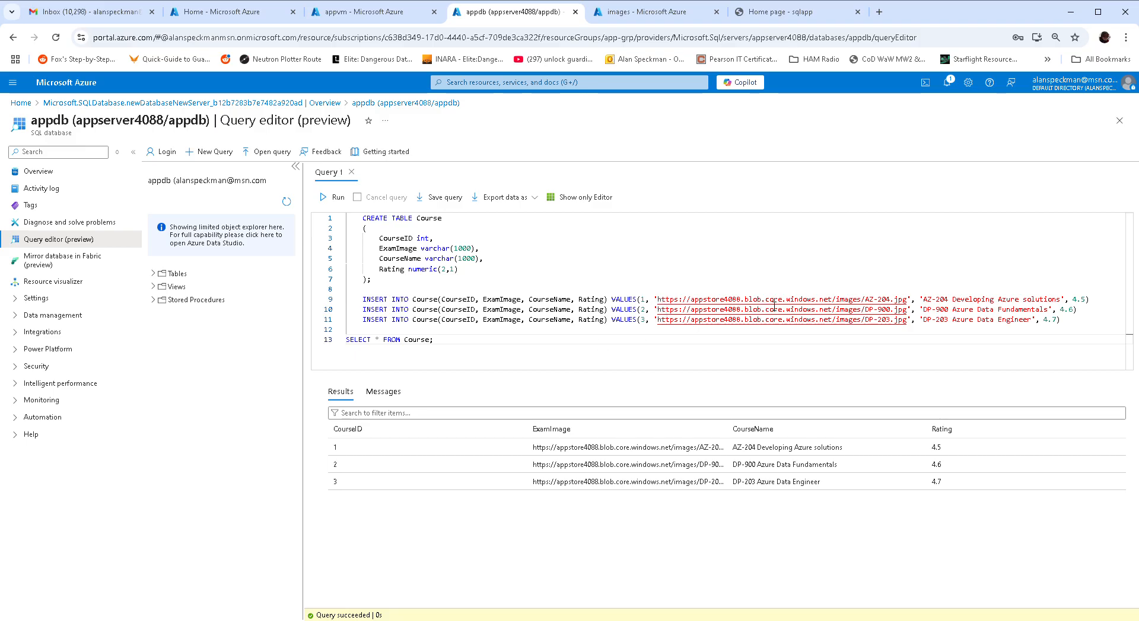
drag(914, 299, 645, 299)
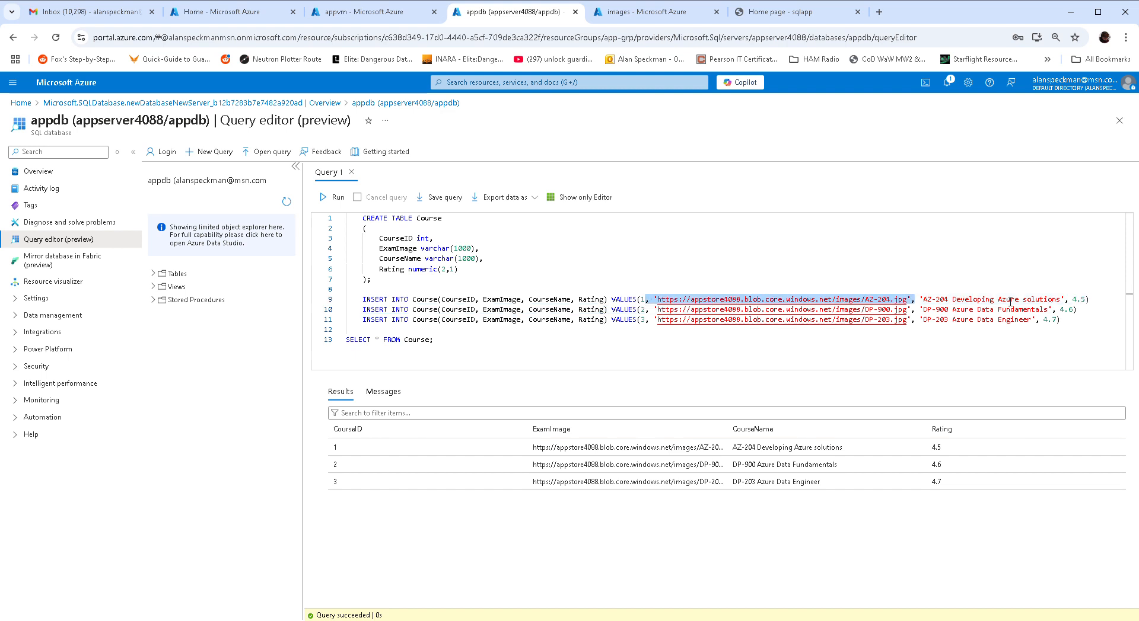
click(942, 304)
click(826, 17)
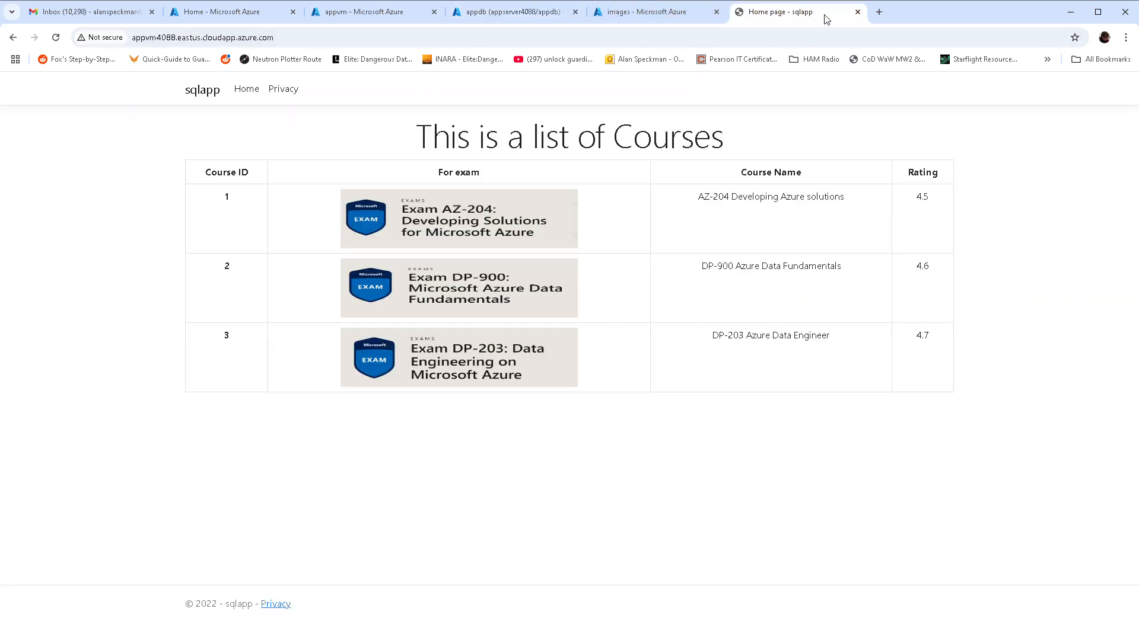
drag(709, 202, 831, 209)
click(833, 208)
- Cross-check the images container, appdb query editor and appvm overview, ending on the sqlapp course list
click(659, 12)
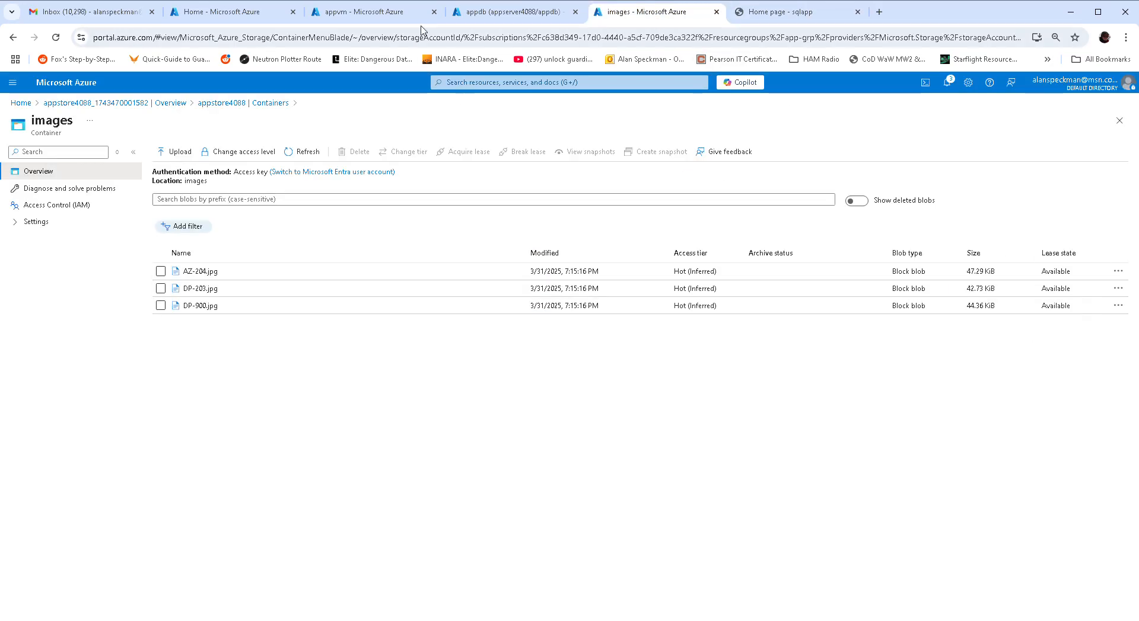
click(504, 12)
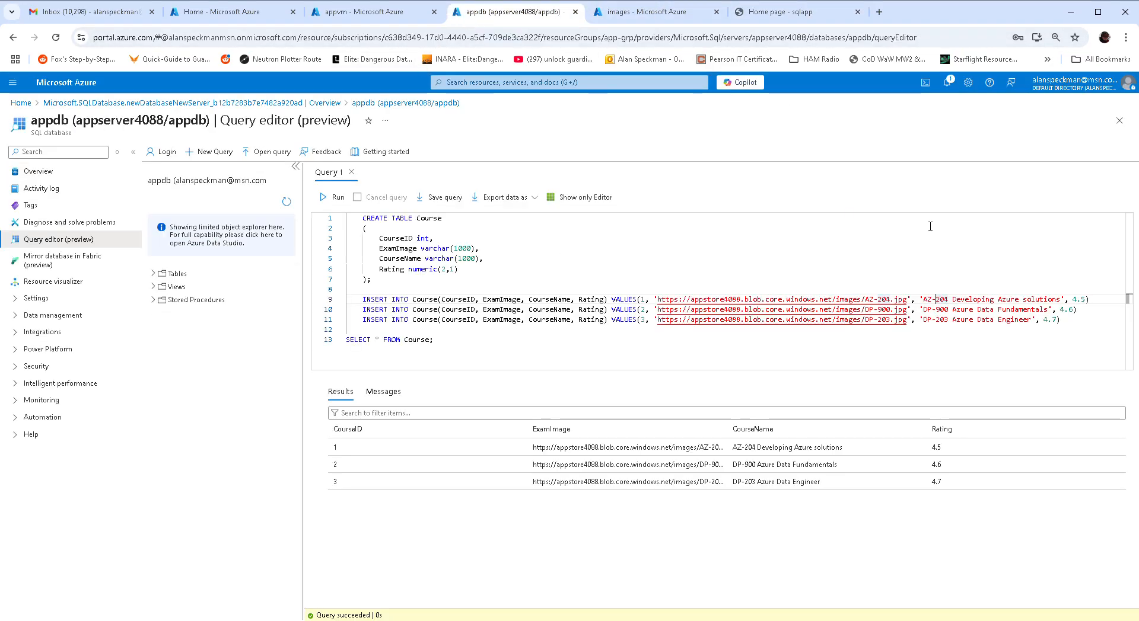
click(382, 9)
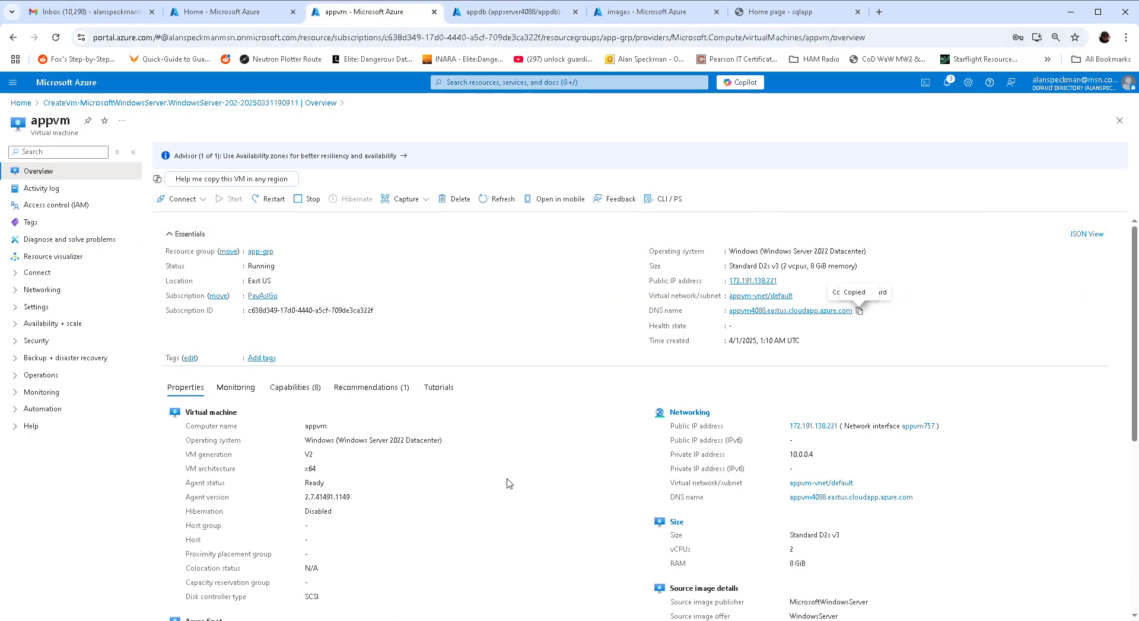
click(798, 12)
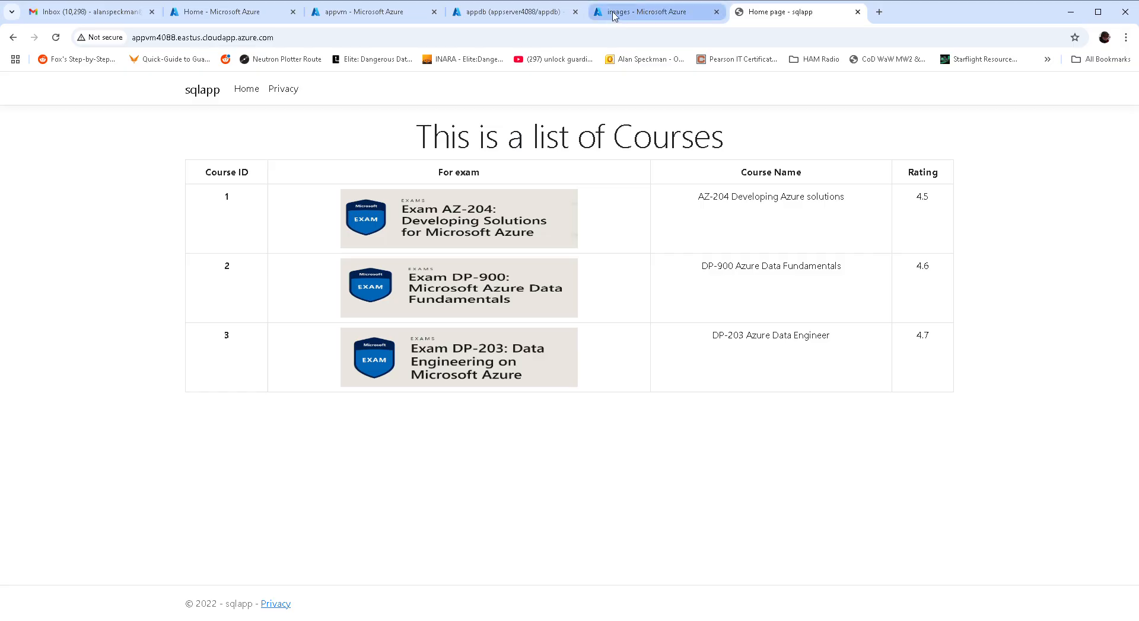
click(363, 16)
click(488, 16)
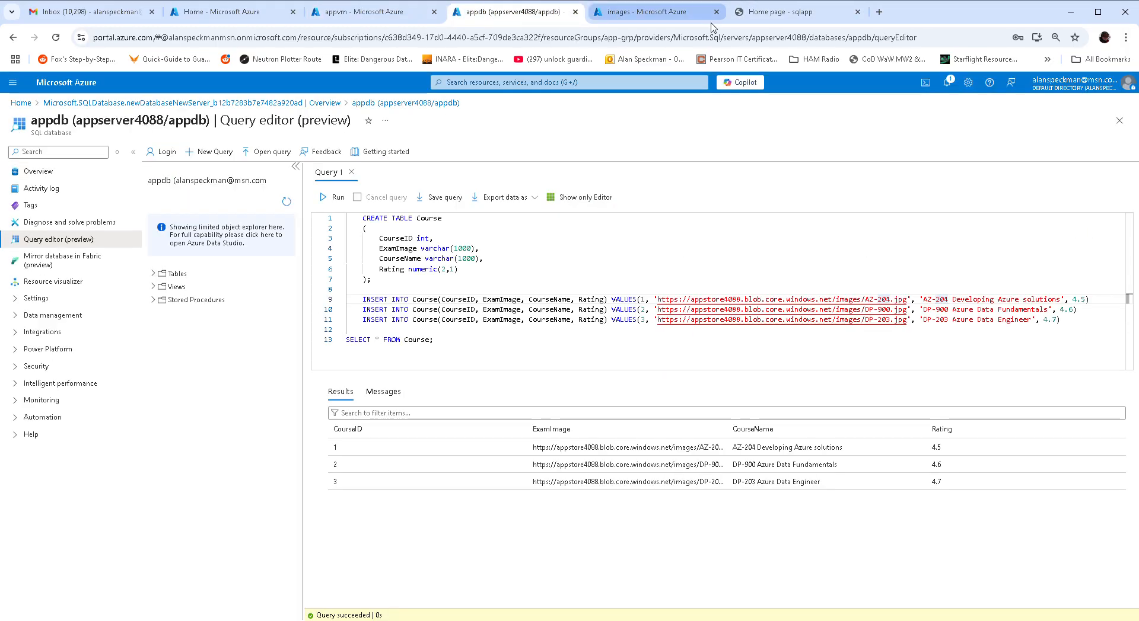
click(695, 23)
click(755, 21)
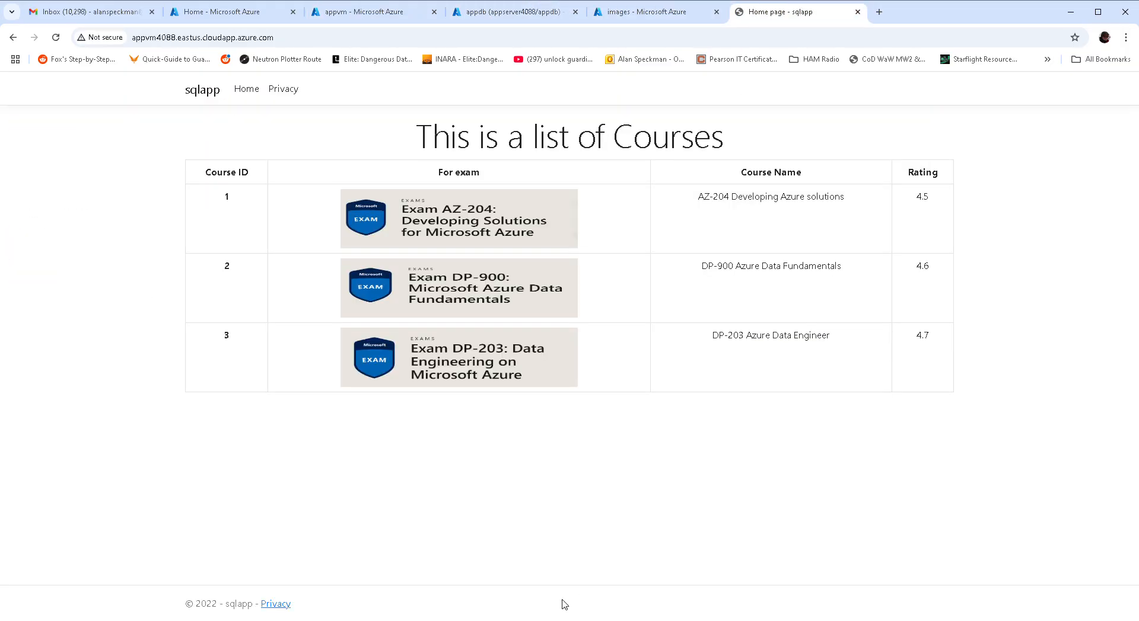